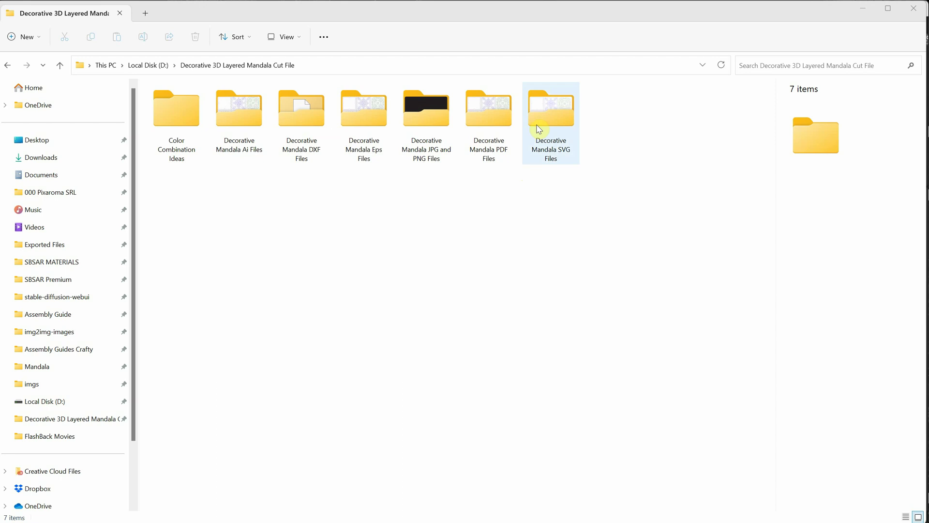
- Open the Decorative Mandala SVG Files folder and show its files as large icons
double_click(538, 127)
right_click(358, 175)
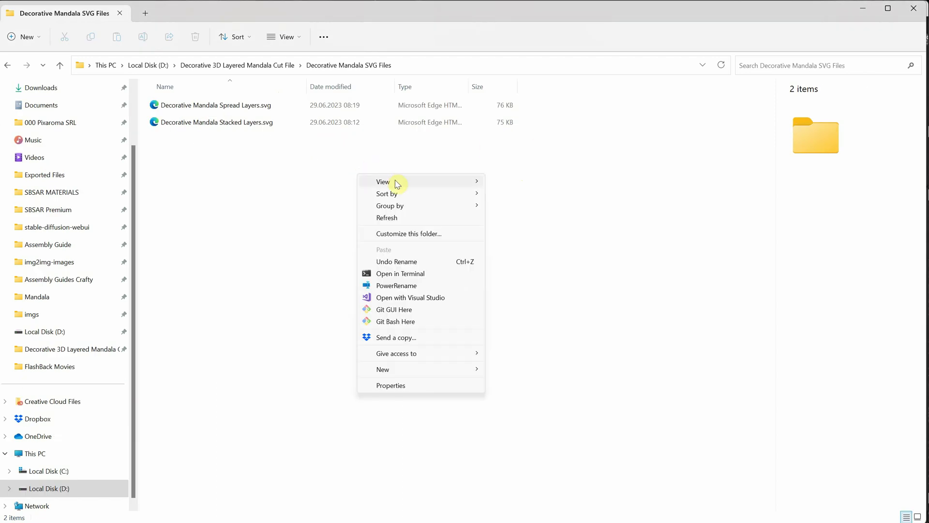
left_click(504, 188)
- Preview the Stacked Layers and Spread Layers SVG files
left_click(322, 157)
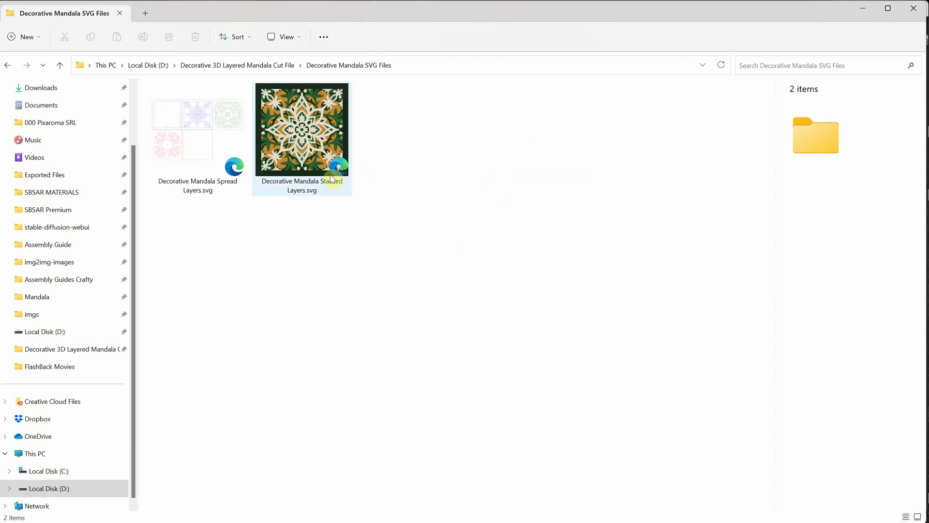
left_click(219, 153)
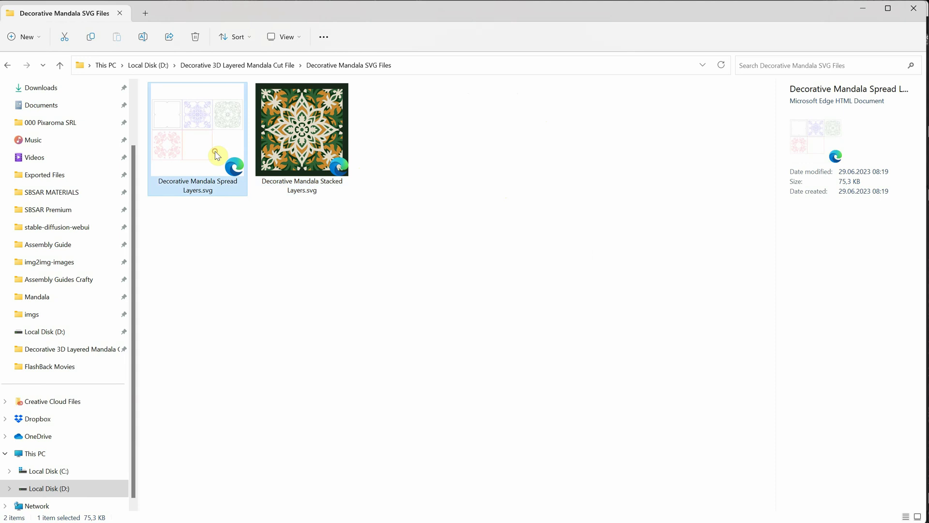
left_click(299, 139)
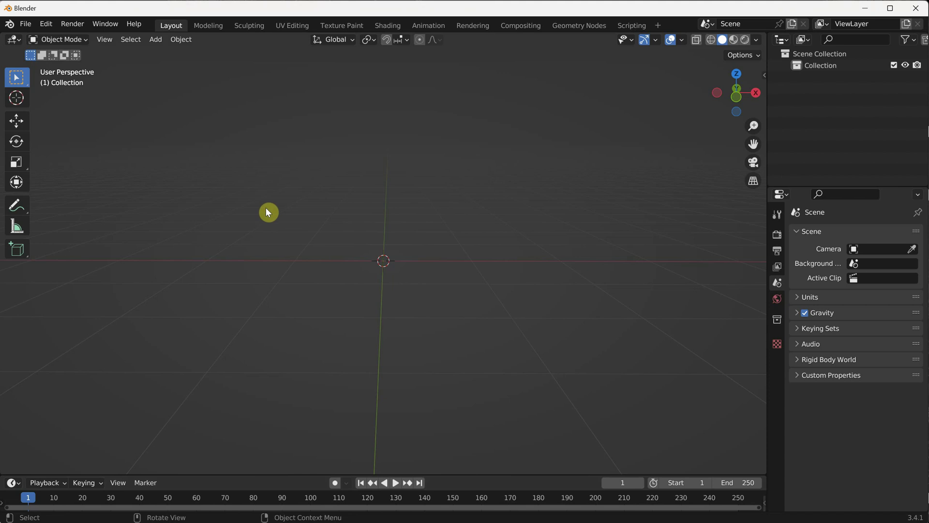
- Import Decorative Mandala Stacked Layers.svg from D:\Decorative 3D Layered Mandala Cut File\Decorative Mandala SVG Files
left_click(27, 25)
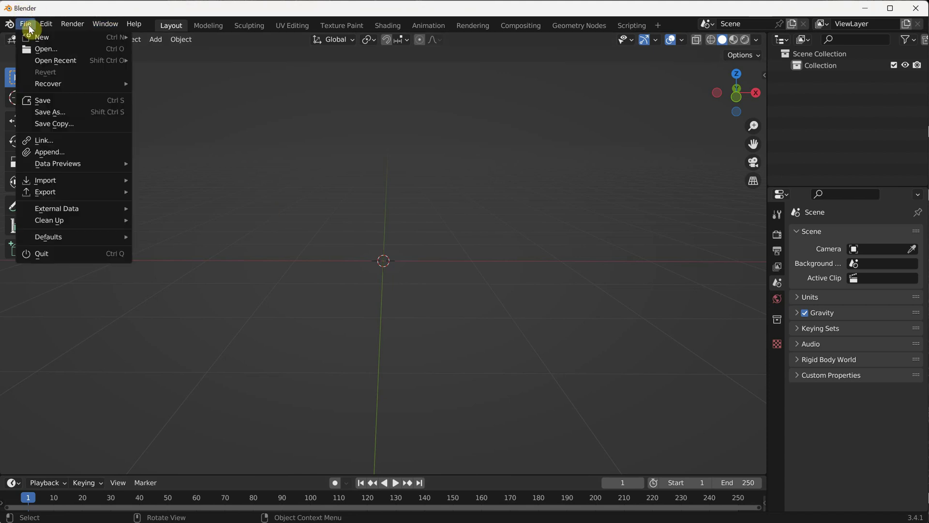
mouse_move(89, 180)
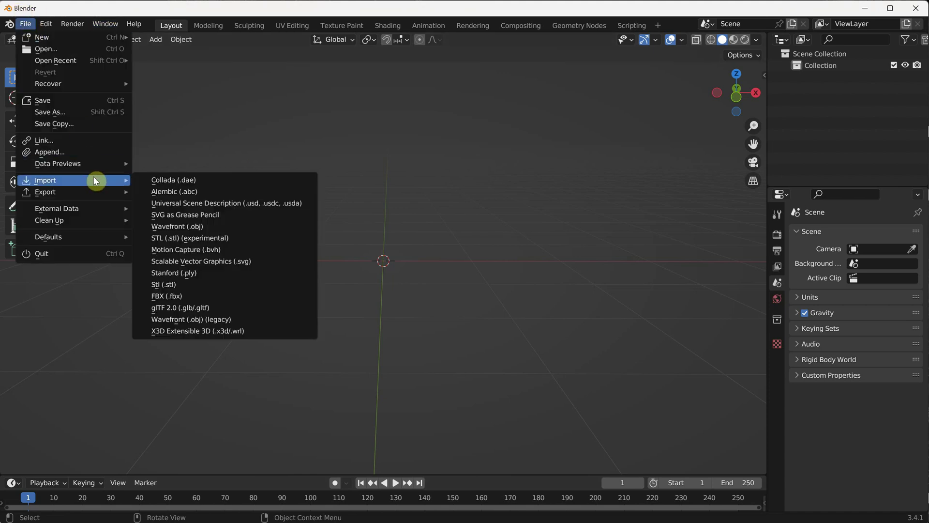
left_click(216, 260)
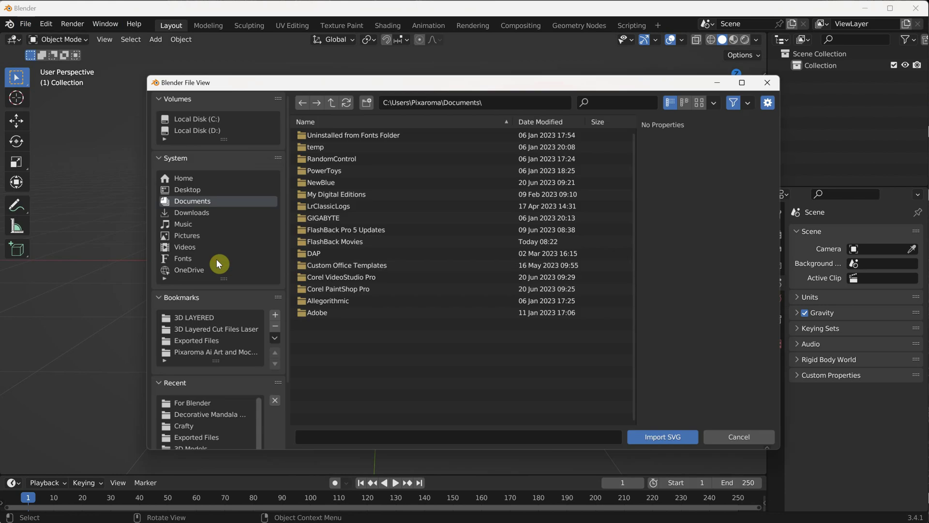
left_click(216, 129)
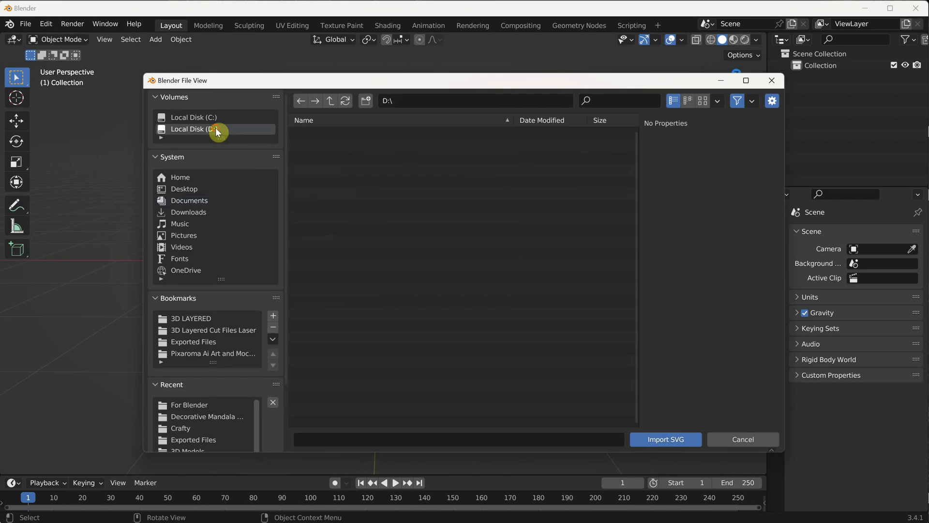
left_click(342, 193)
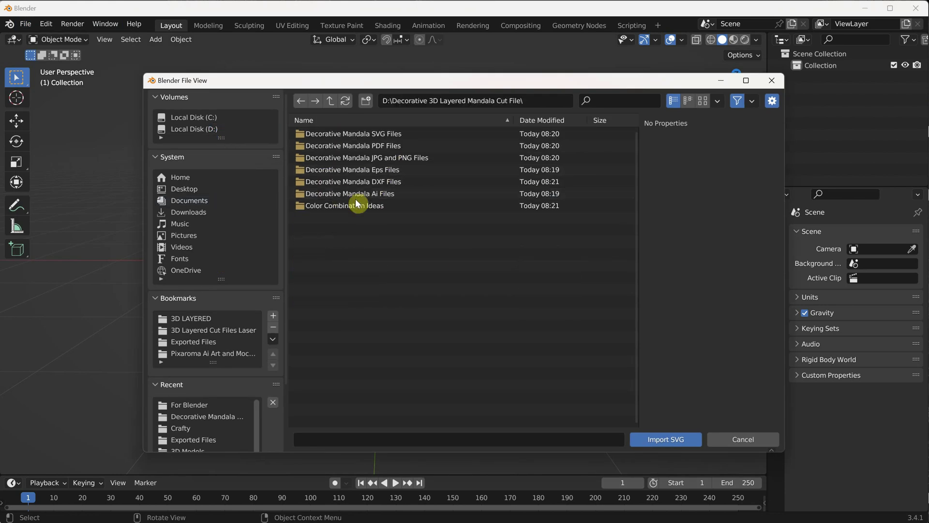
left_click(388, 135)
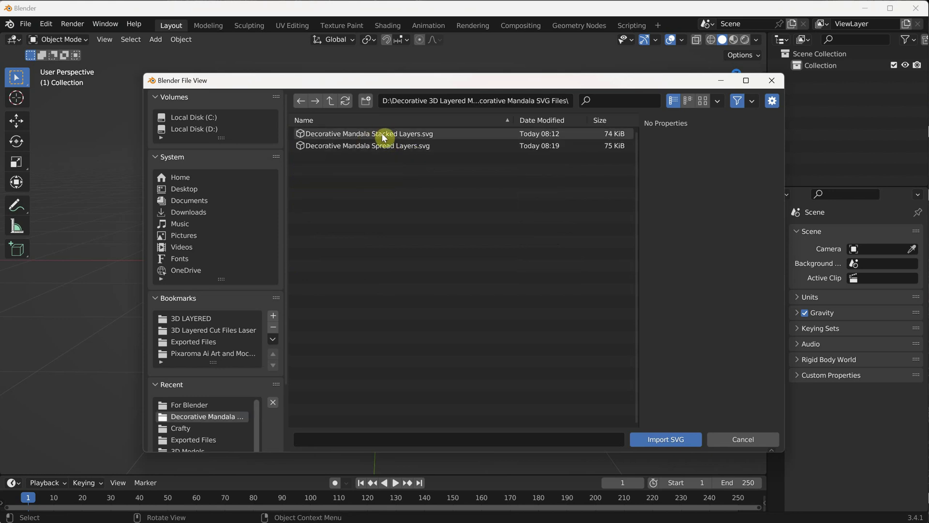
left_click(384, 137)
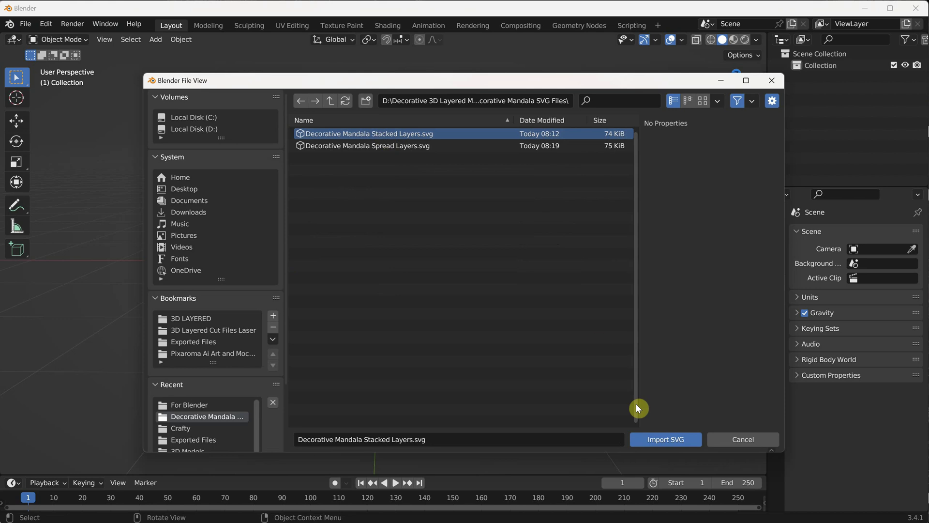
left_click(660, 440)
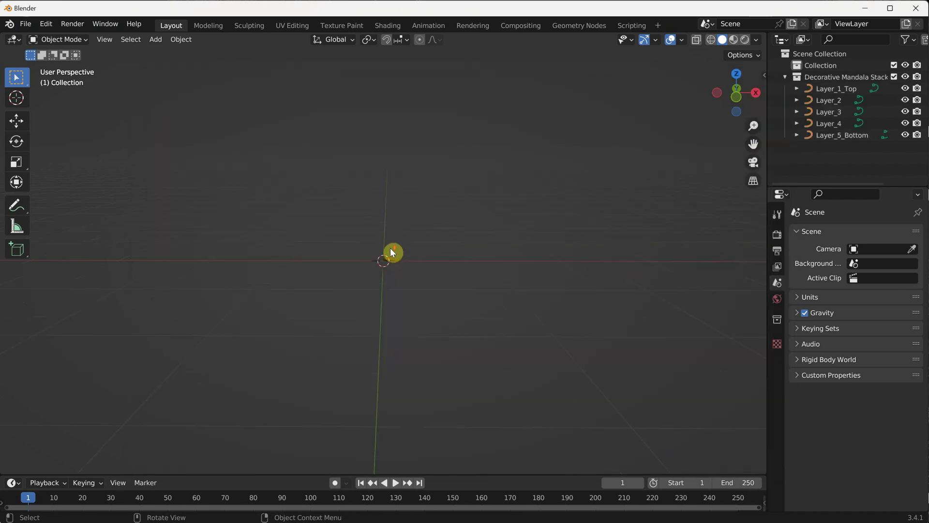
scroll(405, 233, "up", 6)
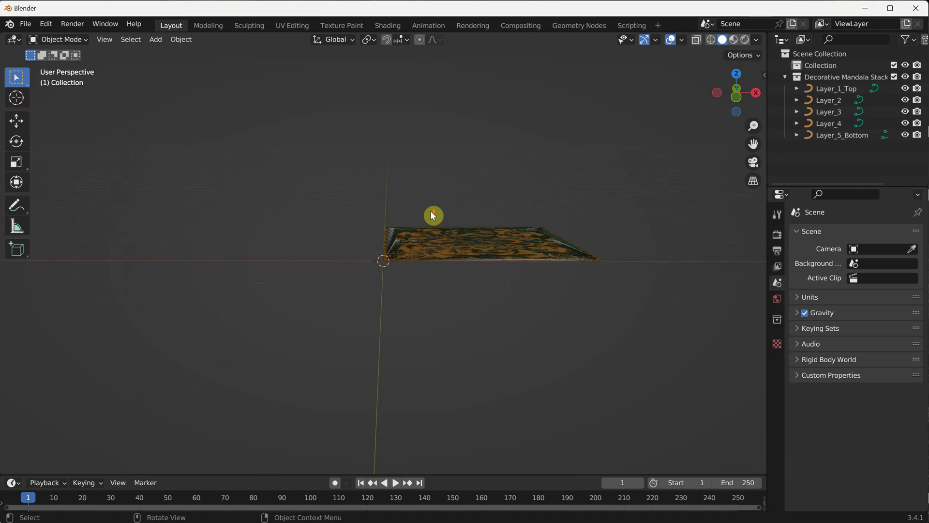
middle_click_drag(431, 209, 495, 336)
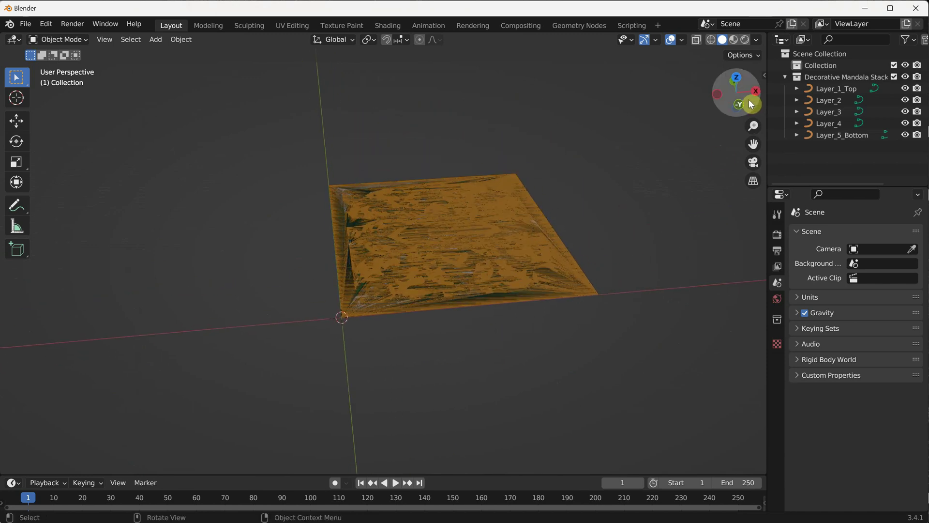
left_click(763, 75)
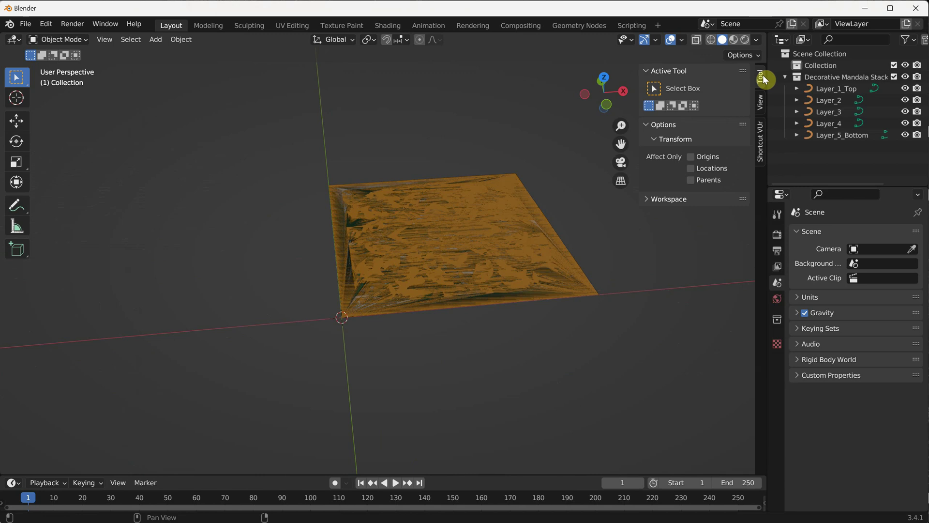
left_click(762, 136)
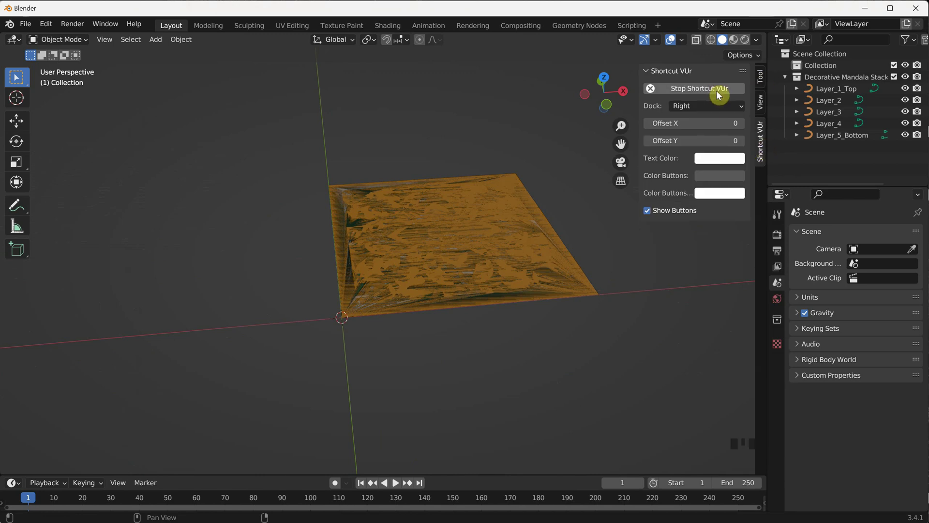
key("n")
middle_click_drag(675, 344, 582, 315)
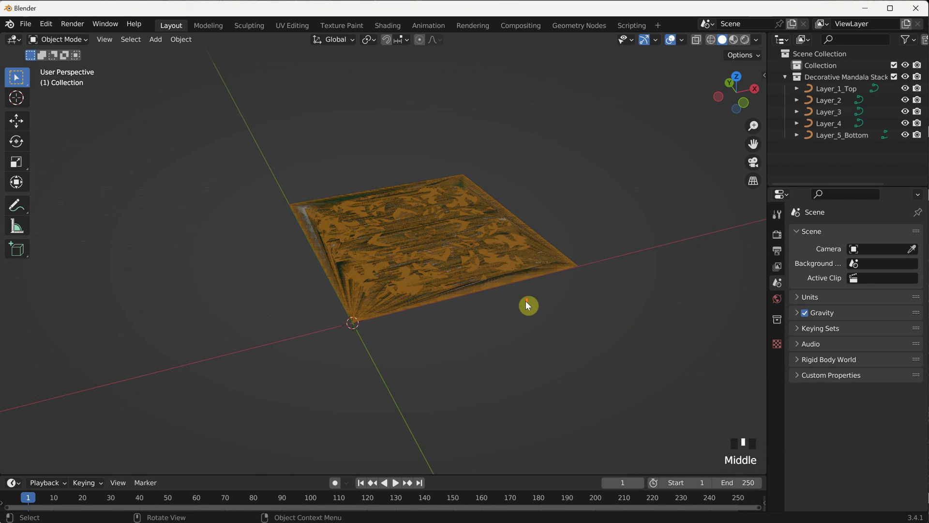
scroll(524, 298, "up", 3)
scroll(521, 295, "down", 3)
scroll(521, 294, "up", 2)
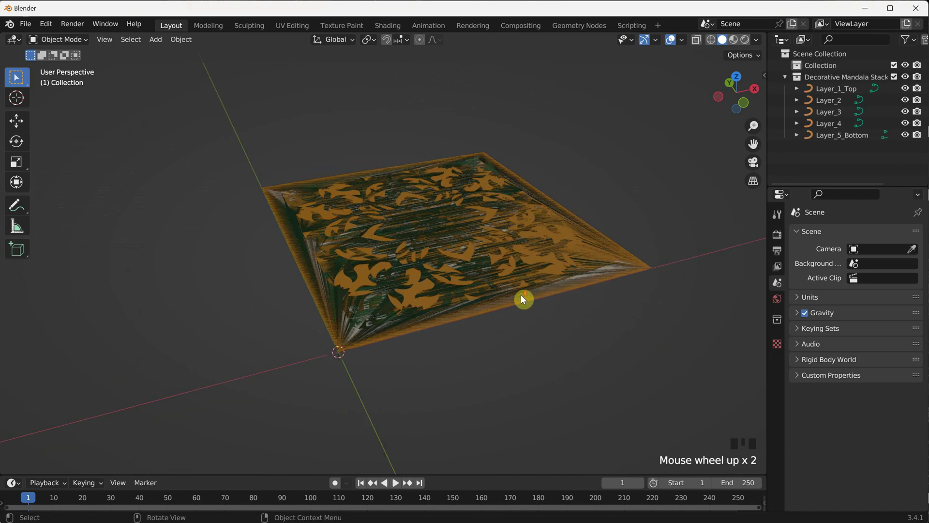
scroll(522, 298, "down", 1)
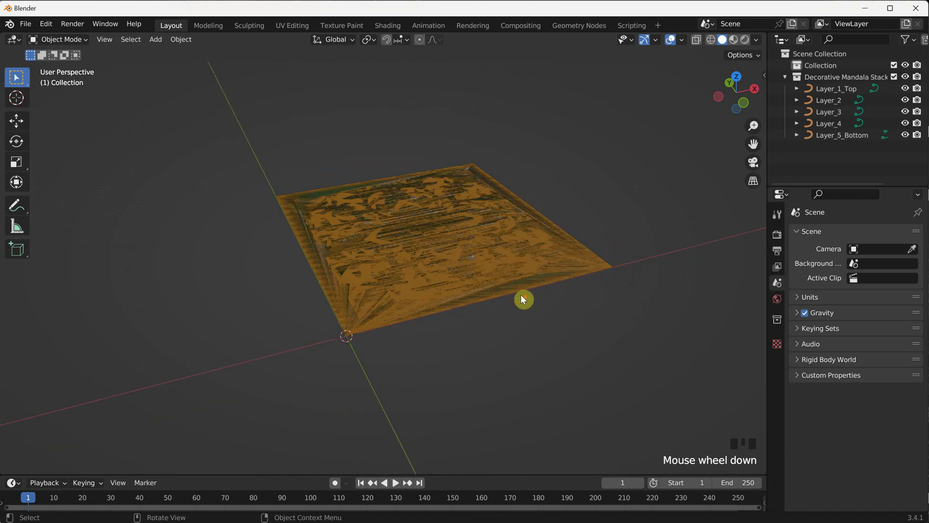
left_click(534, 318)
middle_click_drag(534, 317, 538, 310)
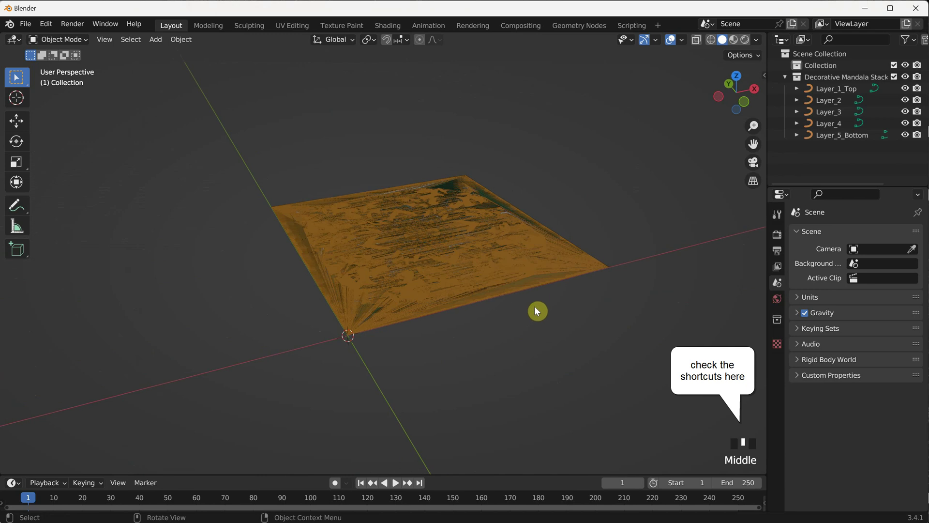
- With the Move tool, lift Layer_1_Top high and raise Layer_2 above the lower layers
left_click(19, 121)
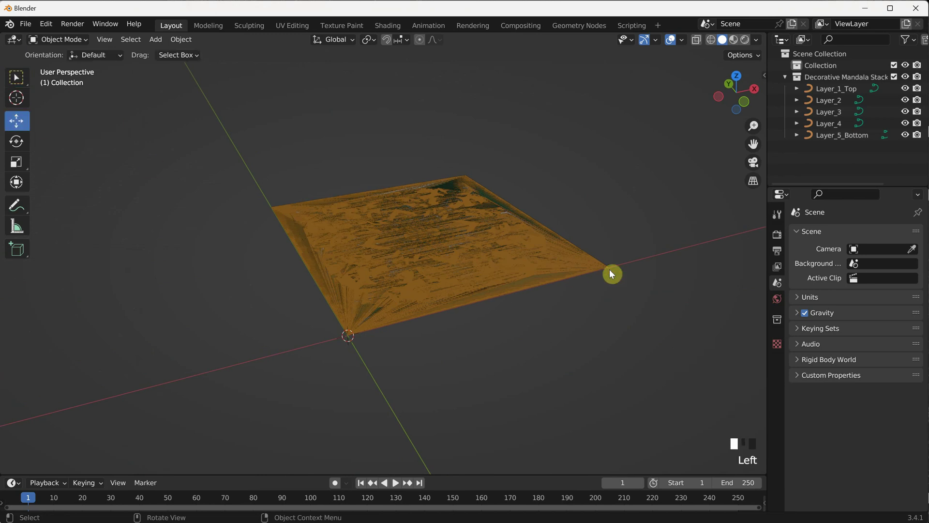
left_click(832, 89)
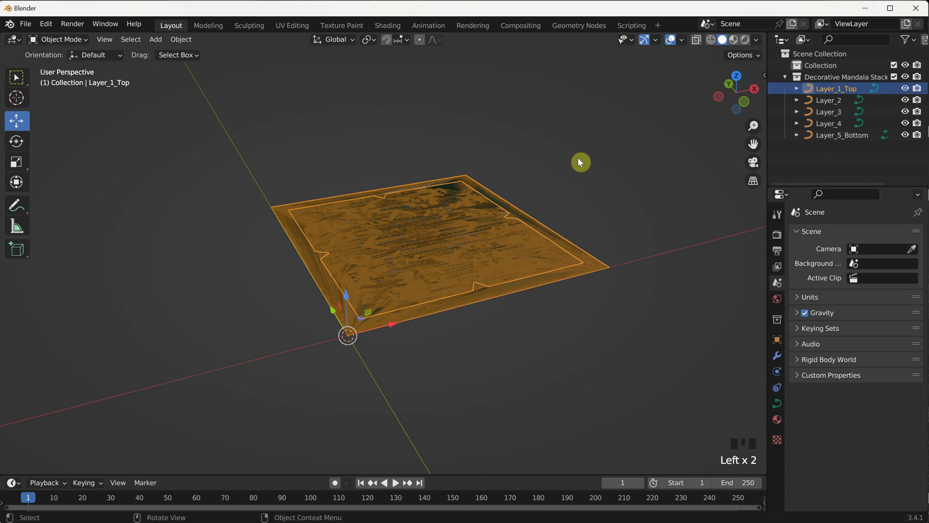
left_click_drag(347, 291, 348, 96)
left_click(829, 100)
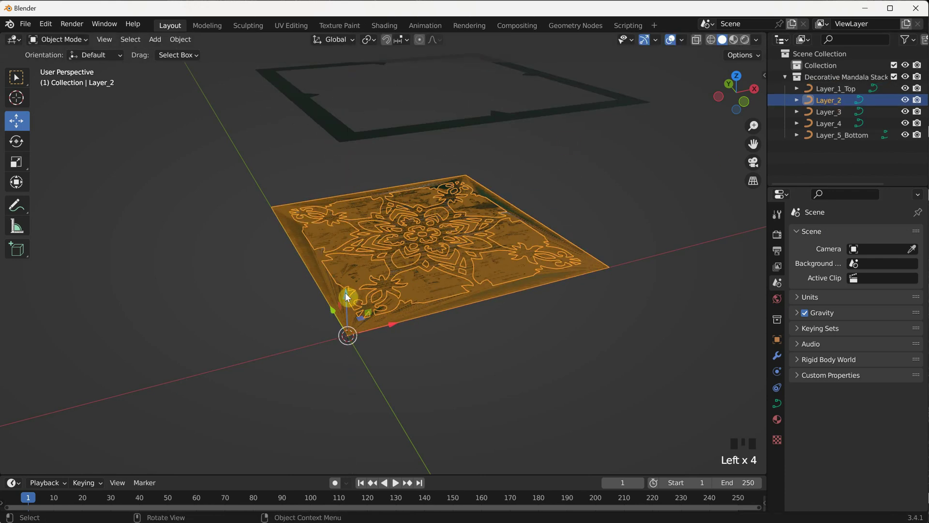
left_click_drag(346, 296, 340, 159)
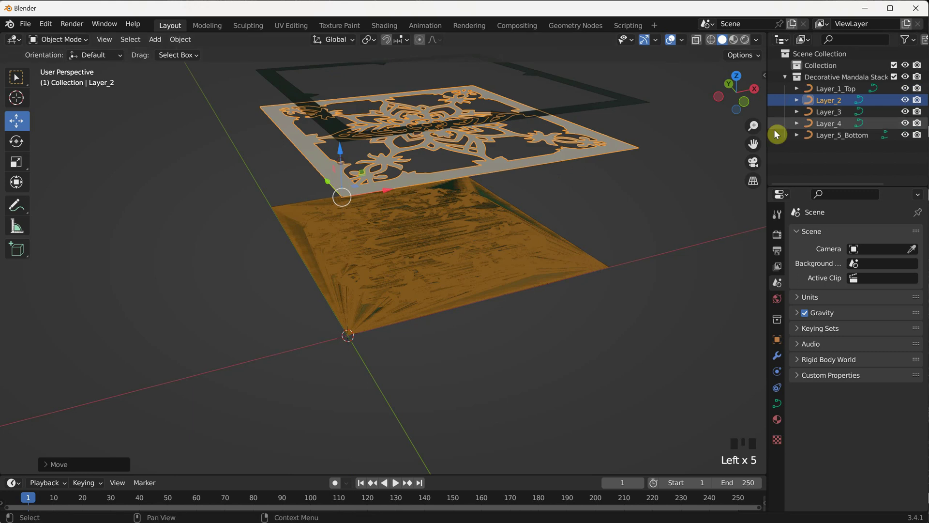
- Raise Layer_3 and Layer_4 just above the bottom layer, then view the stack from the side
left_click(823, 112)
left_click_drag(347, 305, 344, 262)
left_click(839, 126)
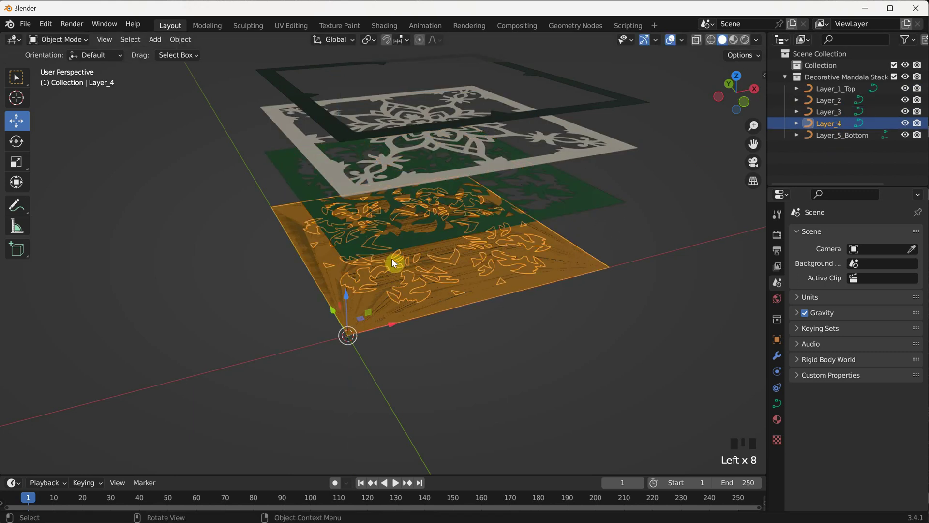
left_click_drag(348, 304, 341, 265)
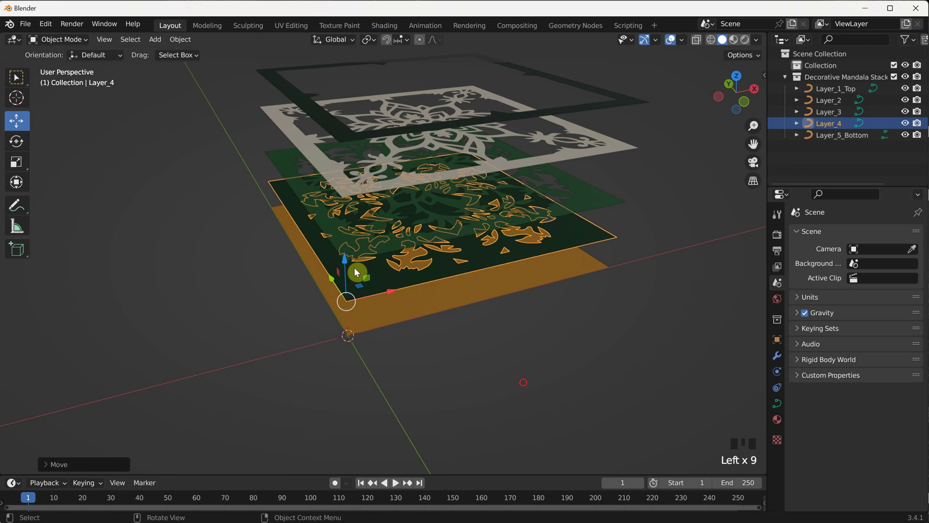
left_click(503, 319)
scroll(505, 324, "down", 1)
scroll(503, 272, "up", 1)
middle_click_drag(503, 272, 544, 298)
scroll(513, 240, "up", 3)
scroll(513, 240, "down", 2)
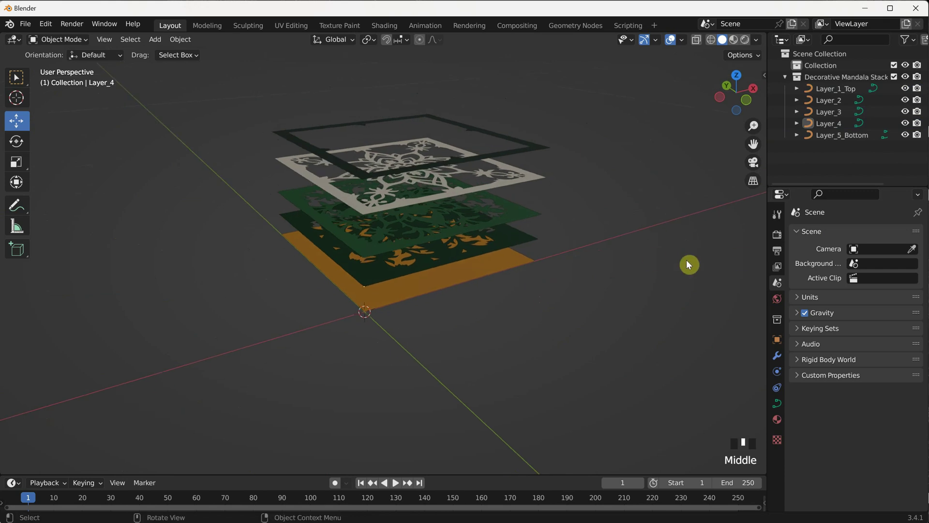
- Select Layer_1_Top and set its curve Resolution Preview U to 32, keeping Render U at 0
left_click(533, 146)
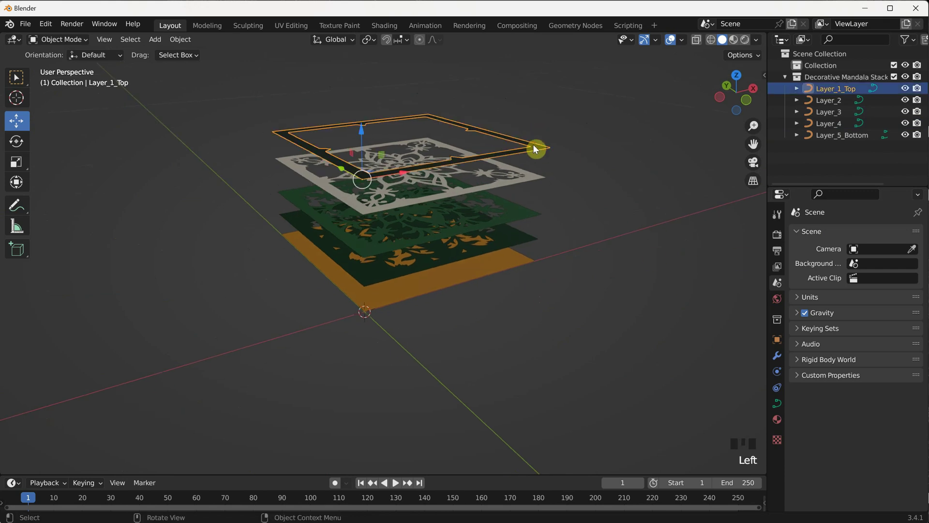
middle_click_drag(535, 149, 552, 226)
scroll(510, 147, "up", 2)
middle_click_drag(507, 143, 540, 305, "shift")
scroll(542, 297, "up", 4)
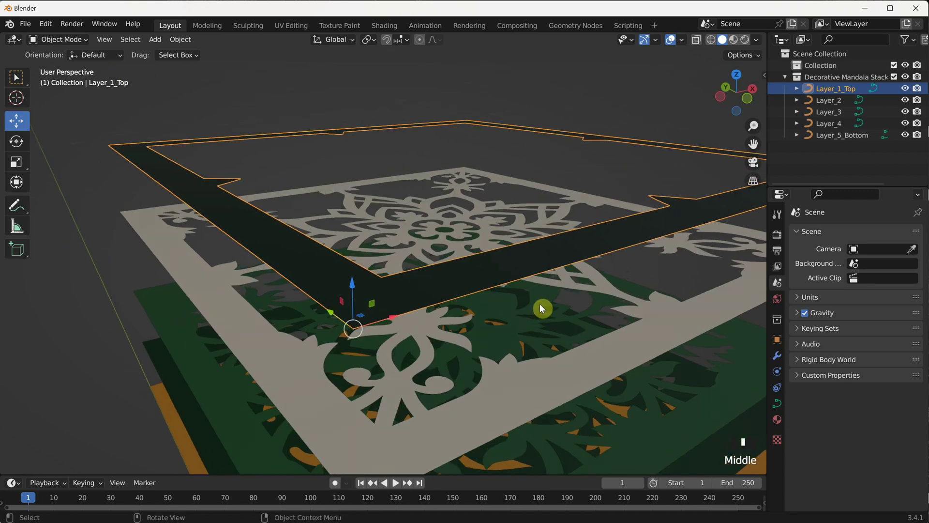
left_click(778, 405)
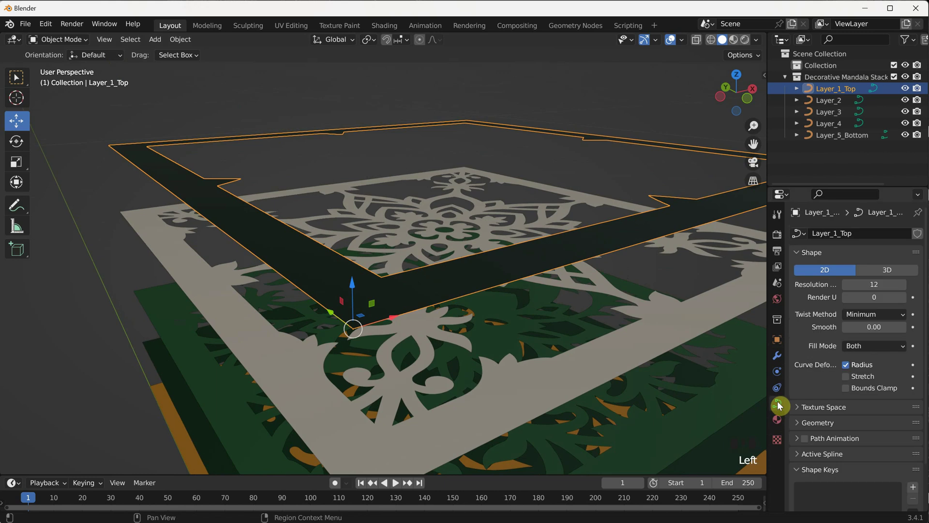
double_click(857, 284)
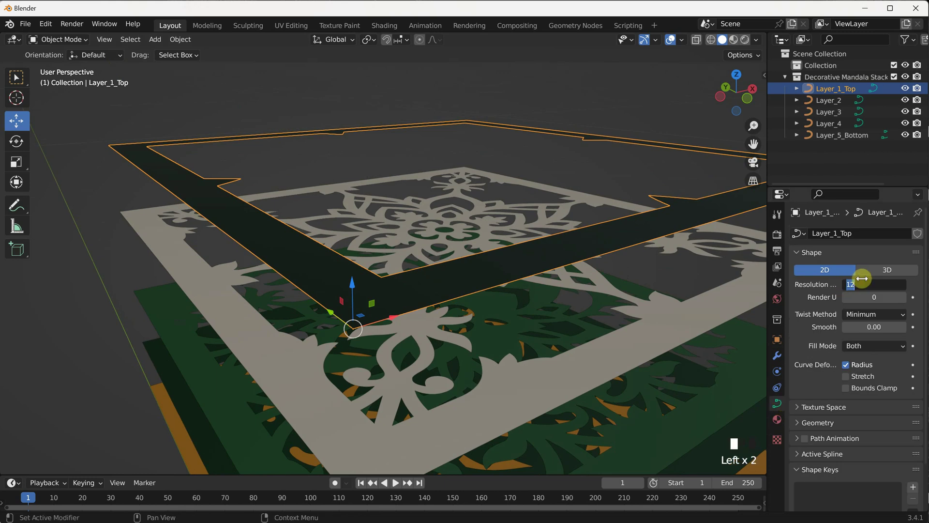
key("Tab")
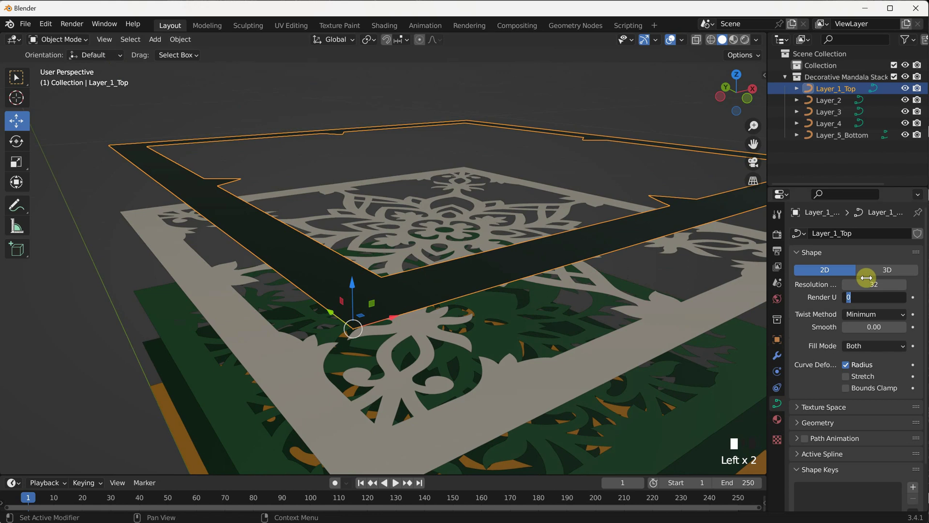
left_click(833, 423)
left_click(833, 424)
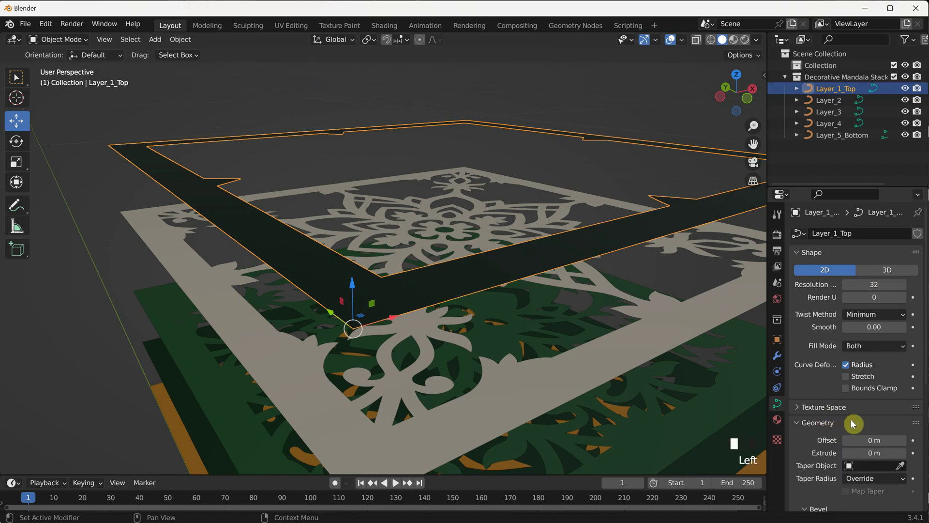
double_click(867, 452)
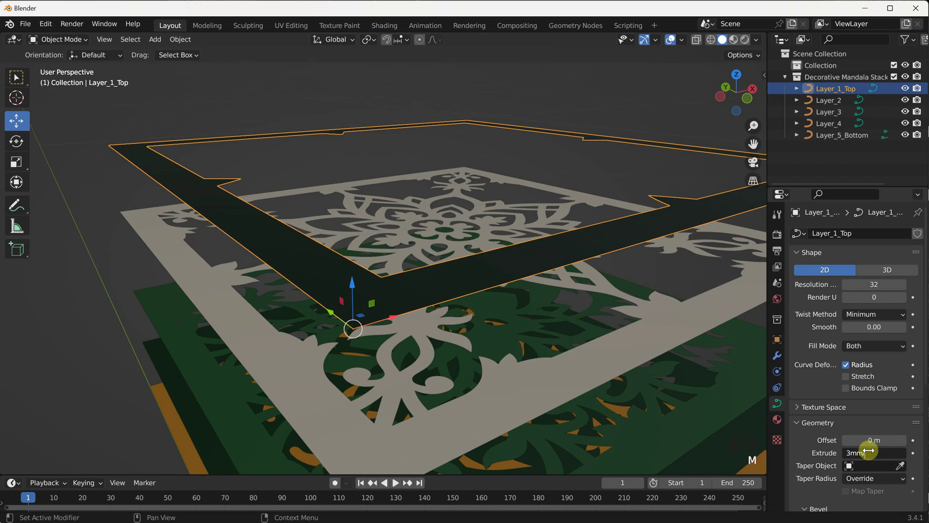
- Set Layer_1_Top's extrusion to 0.0015 m and check its thickness from the side
key("Return")
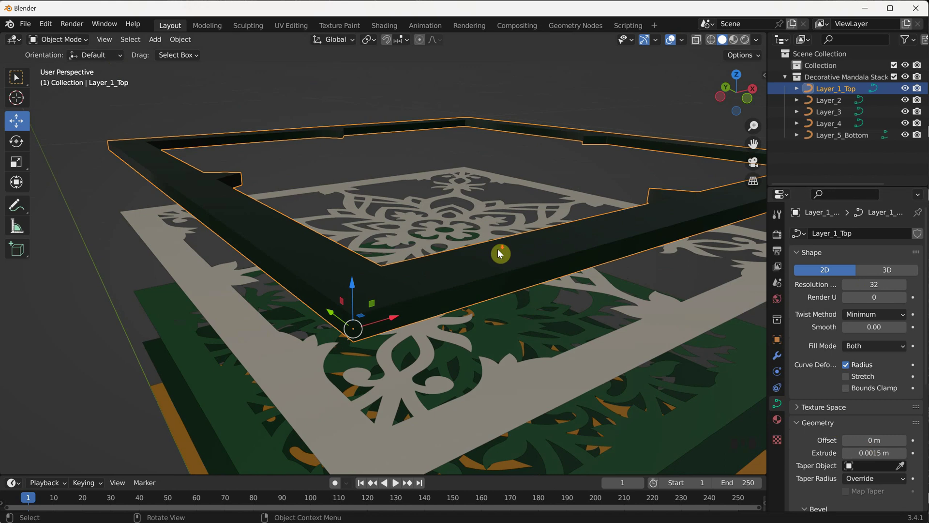
scroll(497, 251, "down", 4)
mouse_move(508, 290)
middle_mouse_down()
mouse_move(485, 267)
mouse_move(511, 271)
mouse_move(523, 307)
mouse_move(469, 265)
mouse_move(484, 301)
mouse_move(515, 304)
mouse_move(502, 303)
middle_mouse_up()
scroll(513, 300, "up", 2)
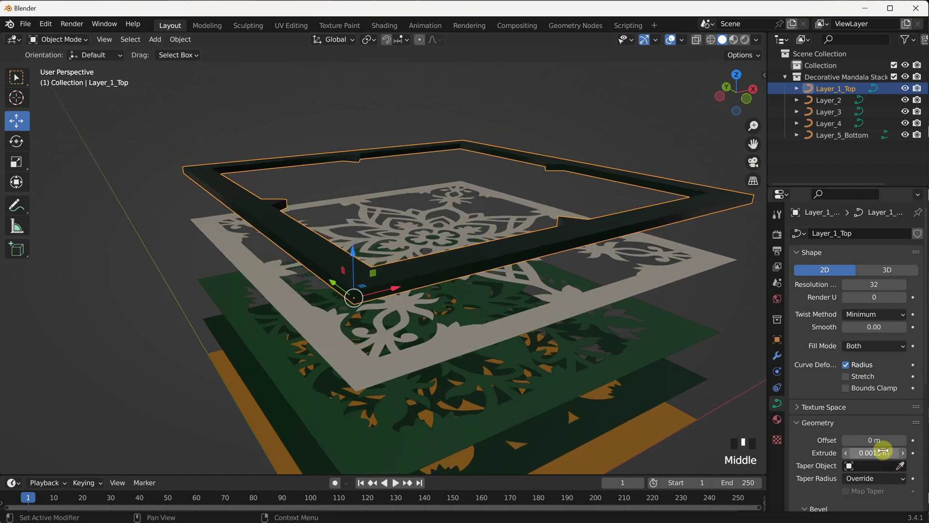
- Try thinner extrusion depths of 1 mm and 0.1 mm
left_click(880, 453)
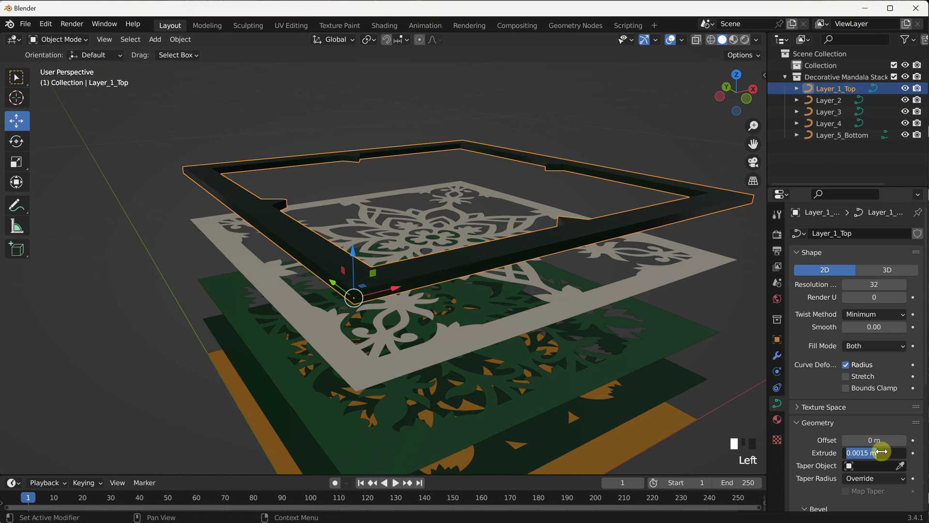
key("Return")
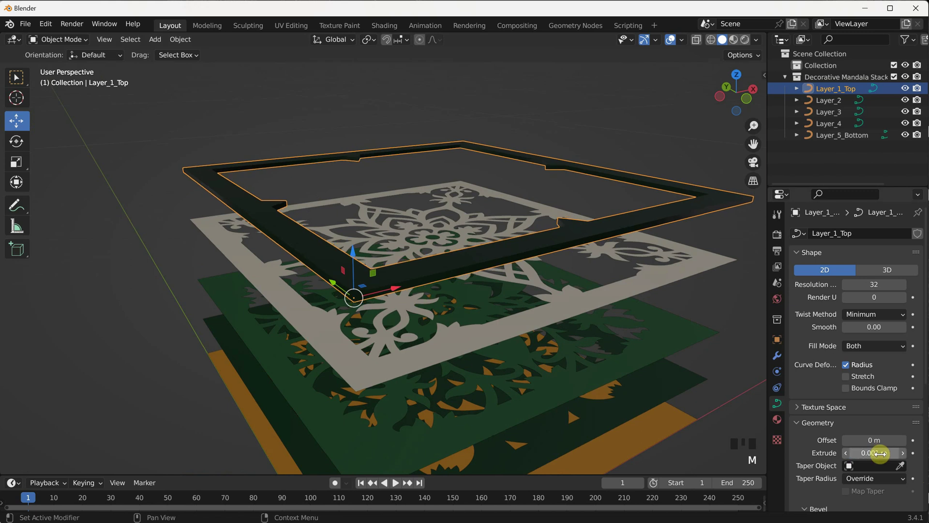
left_click(901, 451)
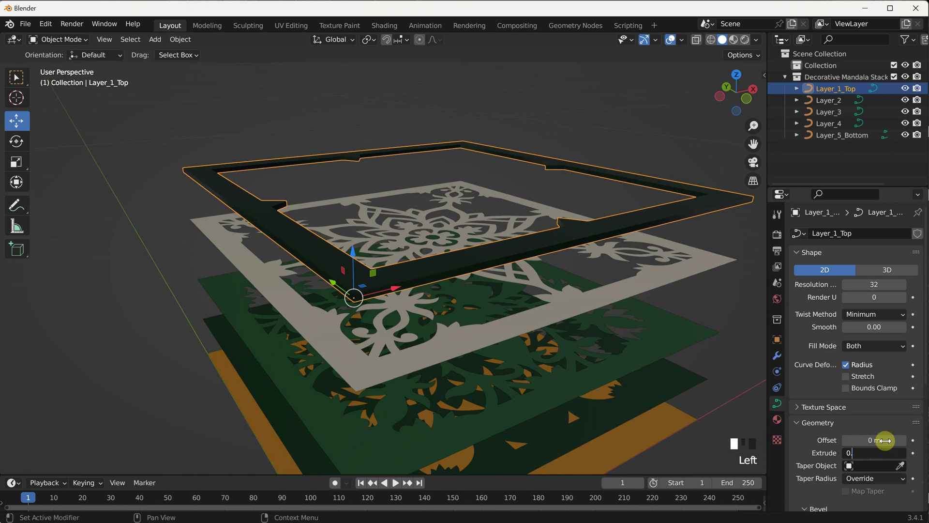
type("0.1mm")
key("Return")
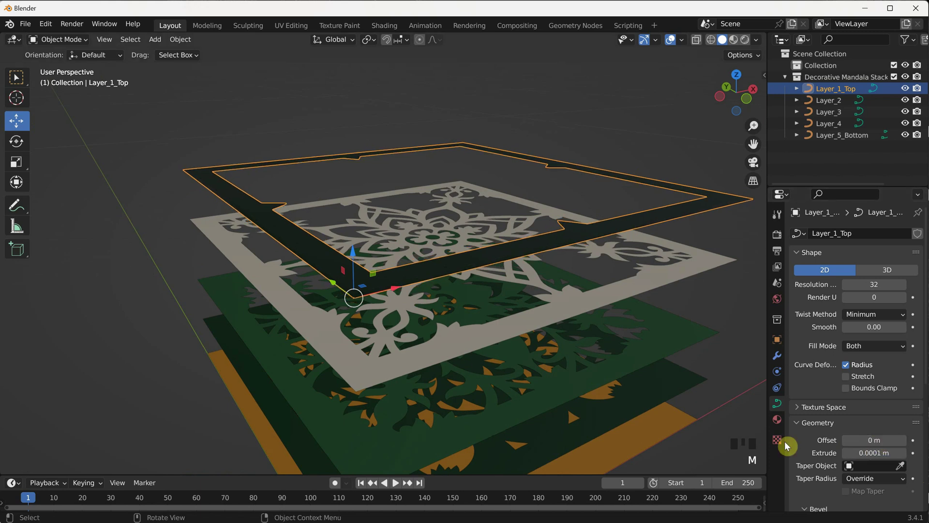
- Restore the extrusion to 0.0015 m and view the stack from a top-oblique angle
middle_click_drag(509, 339, 506, 272)
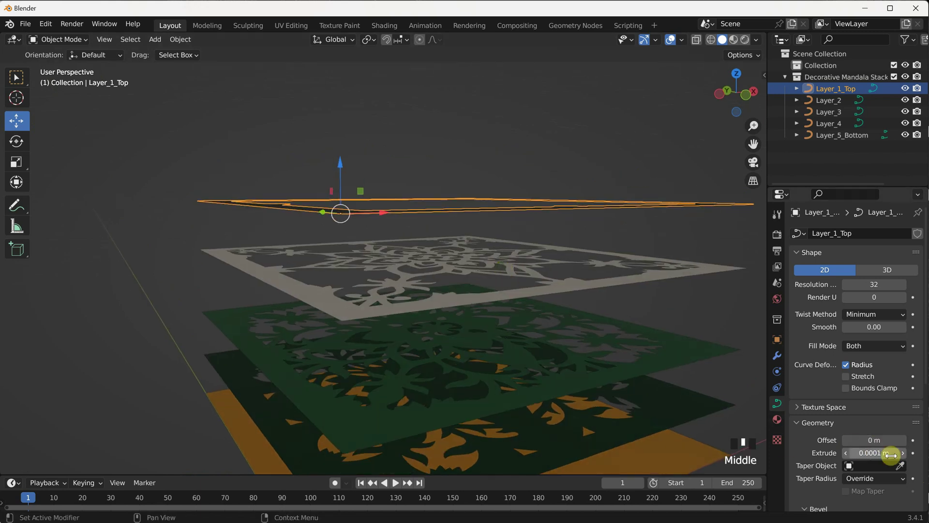
left_click(883, 448)
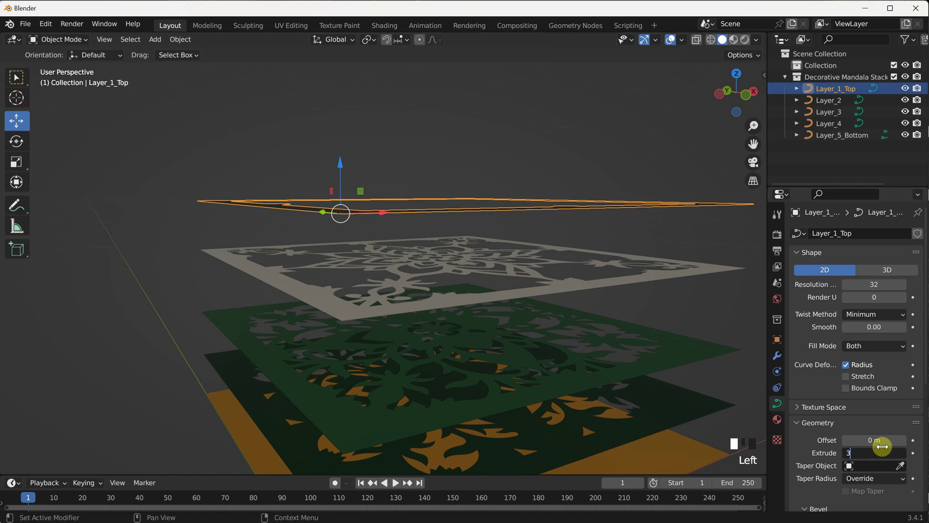
key("Return")
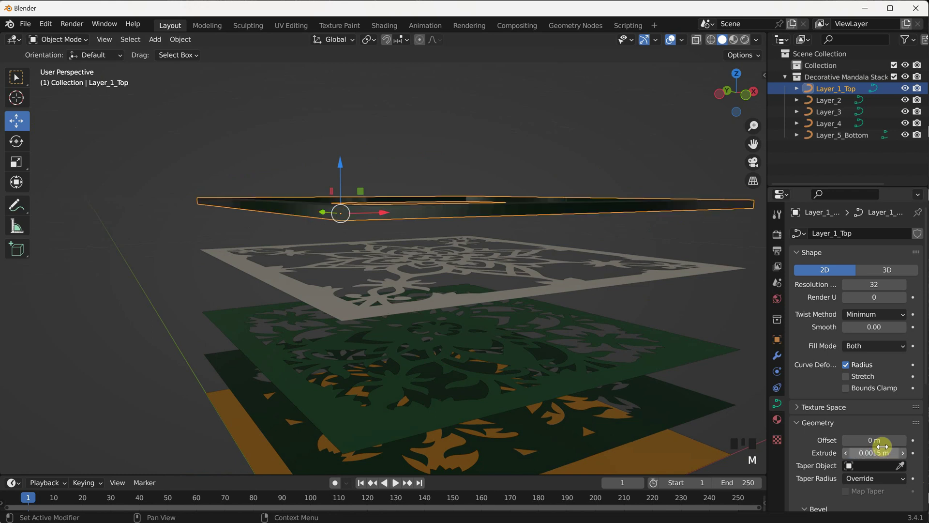
scroll(478, 176, "down", 3)
mouse_move(478, 175)
middle_mouse_down()
mouse_move(482, 220)
mouse_move(477, 187)
middle_mouse_up()
- With the top layer active, select all five layers and copy its 32 resolution to them
left_click(626, 262)
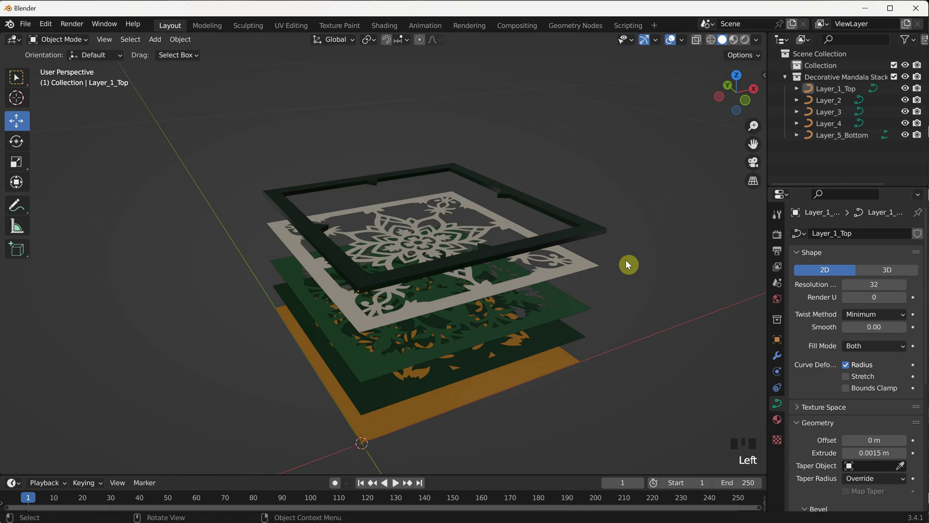
left_click(589, 218)
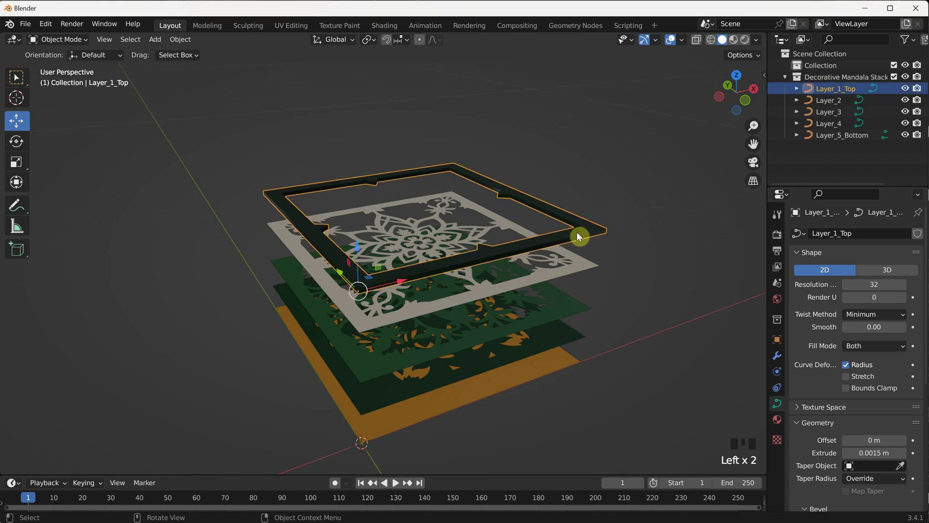
key("a")
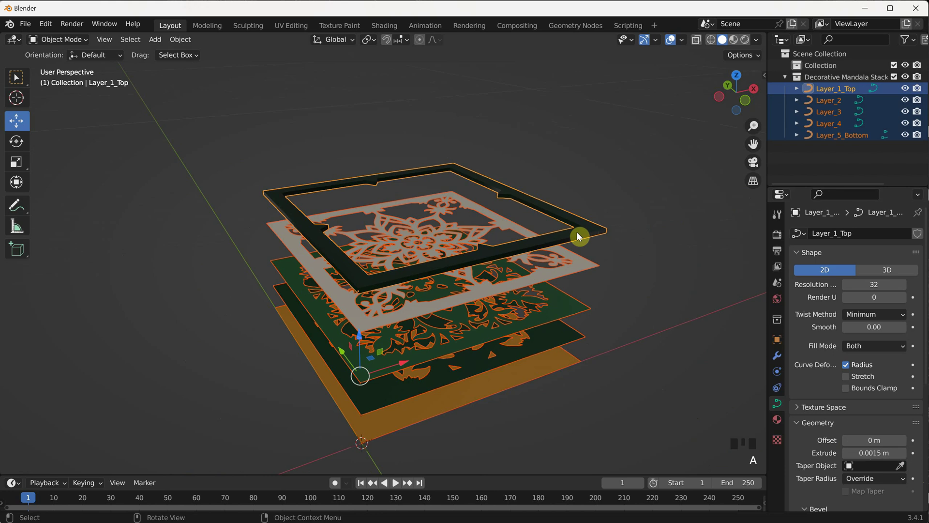
right_click(874, 284)
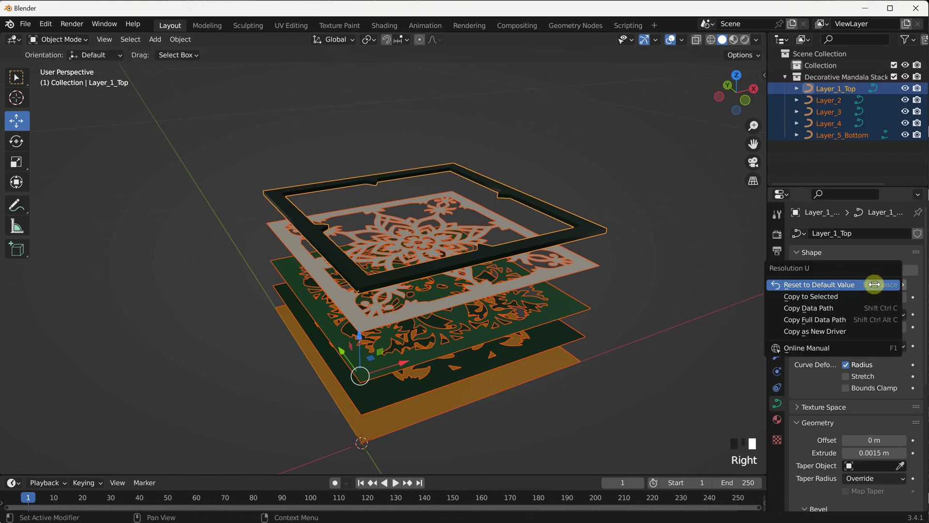
left_click(850, 296)
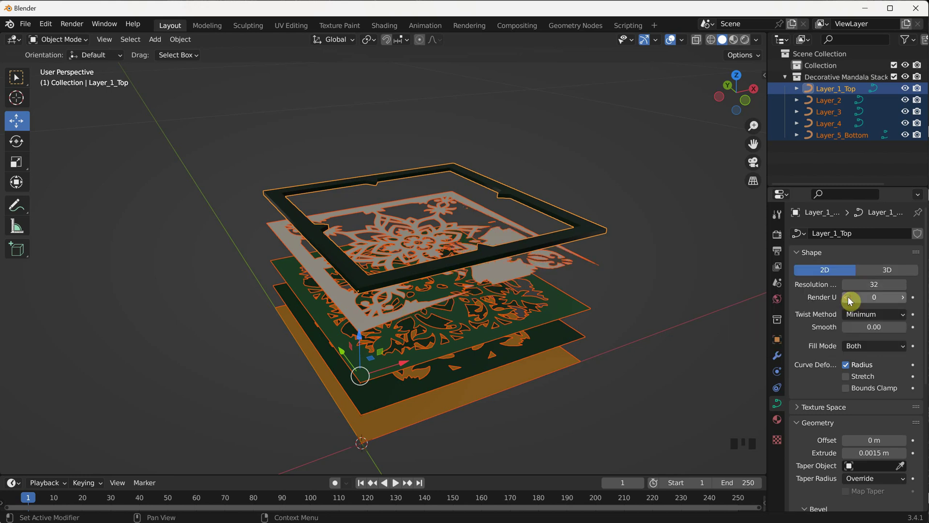
- Copy the 0.0015 m extrusion depth to all selected layers
right_click(876, 453)
left_click(860, 459)
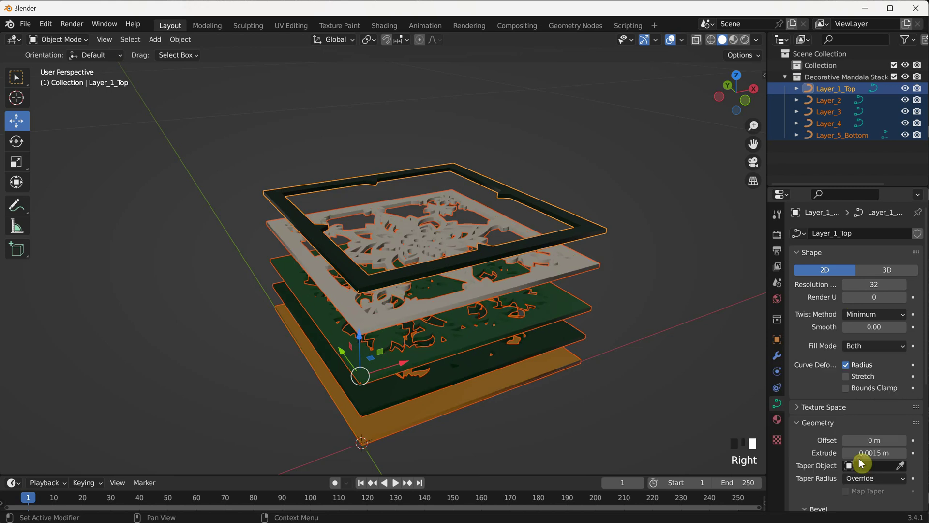
left_click(656, 366)
middle_click_drag(656, 366, 608, 338)
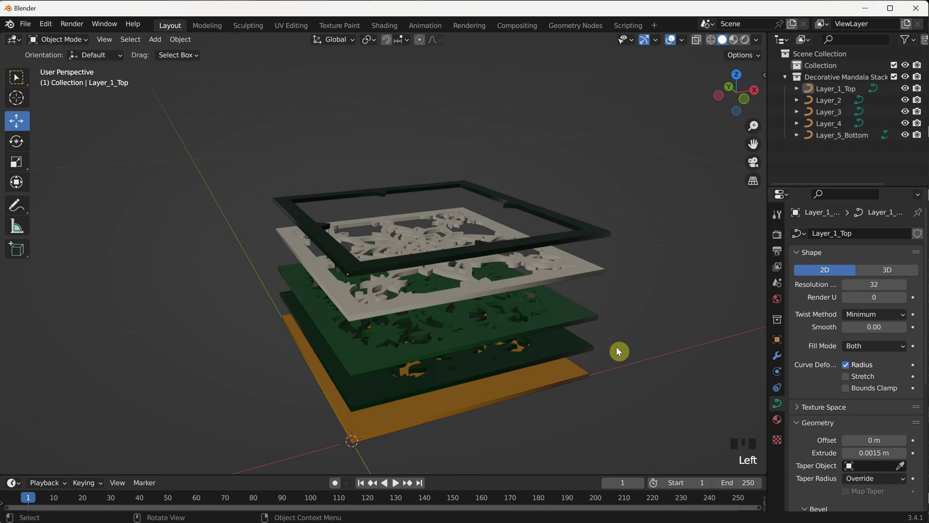
- Select all five layers, toggle Edit Mode and back, and use Convert To > Mesh
key("a")
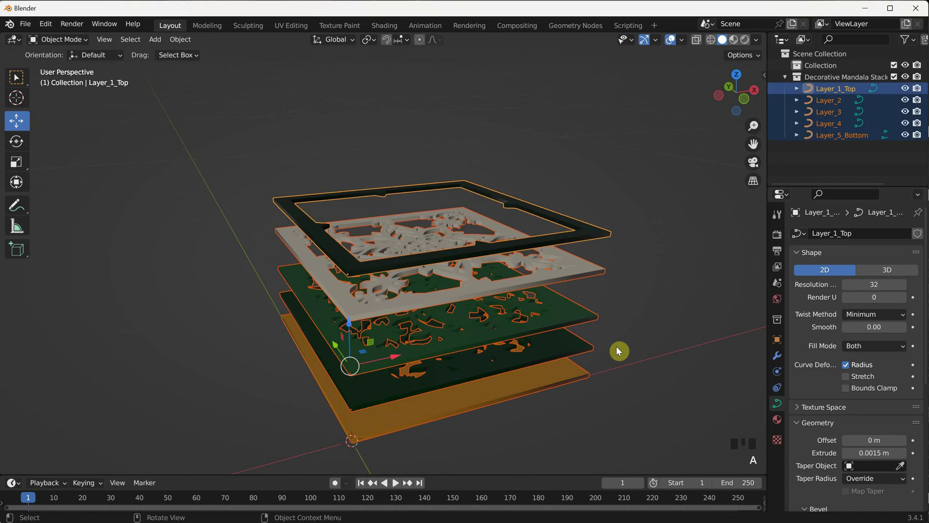
left_click(61, 39)
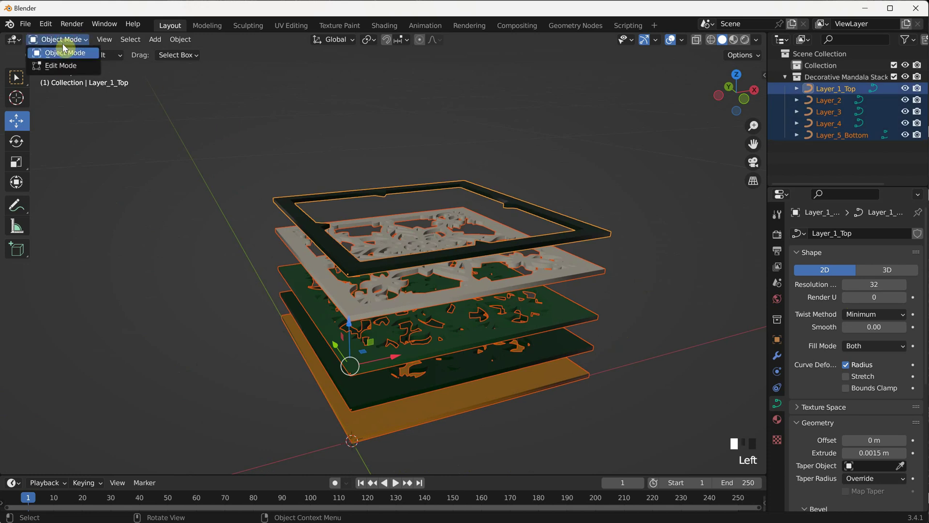
left_click(67, 66)
scroll(448, 268, "up", 5)
middle_click_drag(448, 268, 415, 263)
left_click(55, 39)
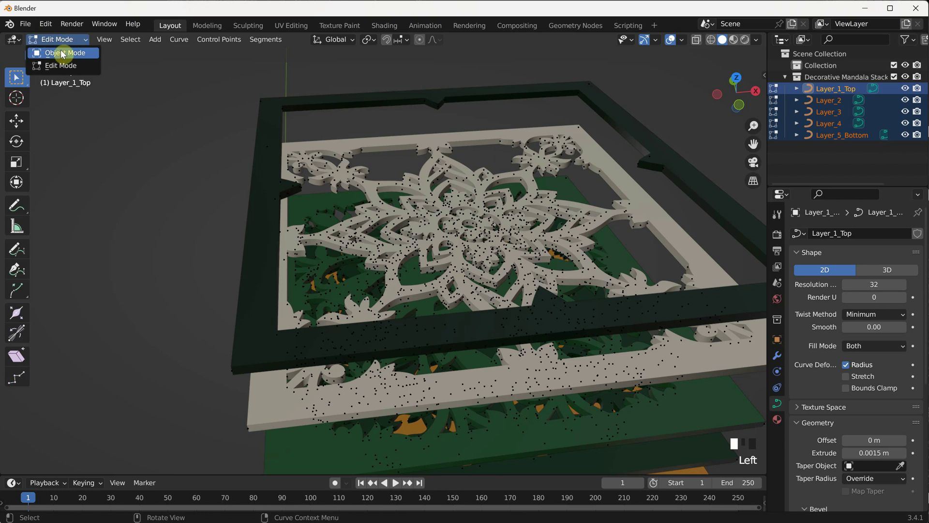
left_click(63, 54)
scroll(419, 241, "down", 2)
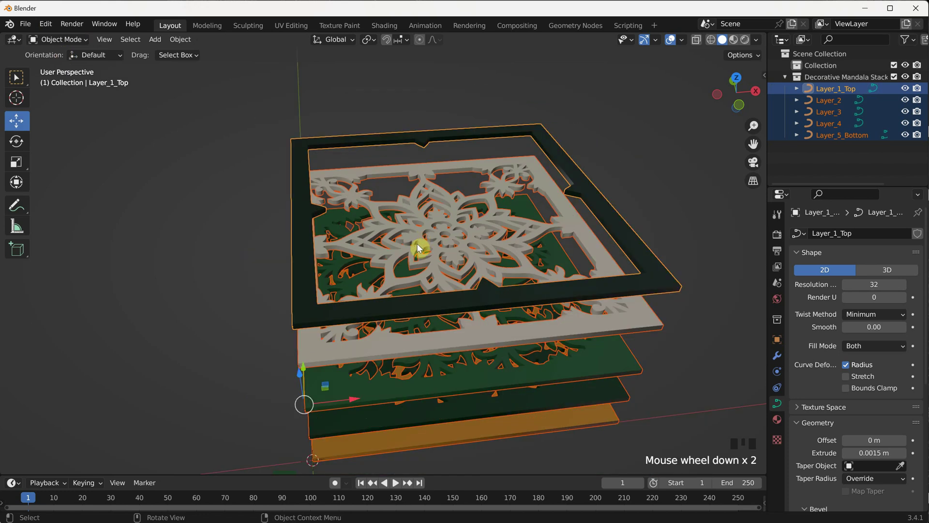
right_click(421, 246)
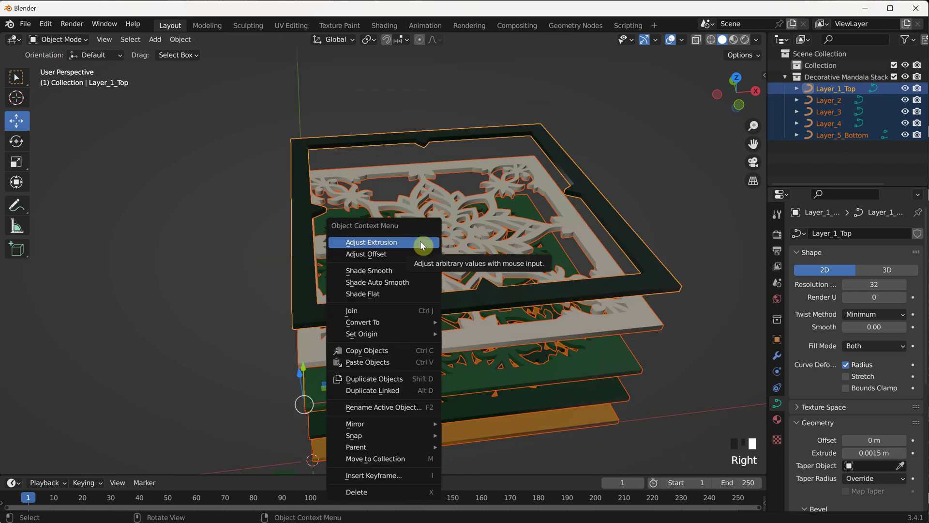
mouse_move(392, 322)
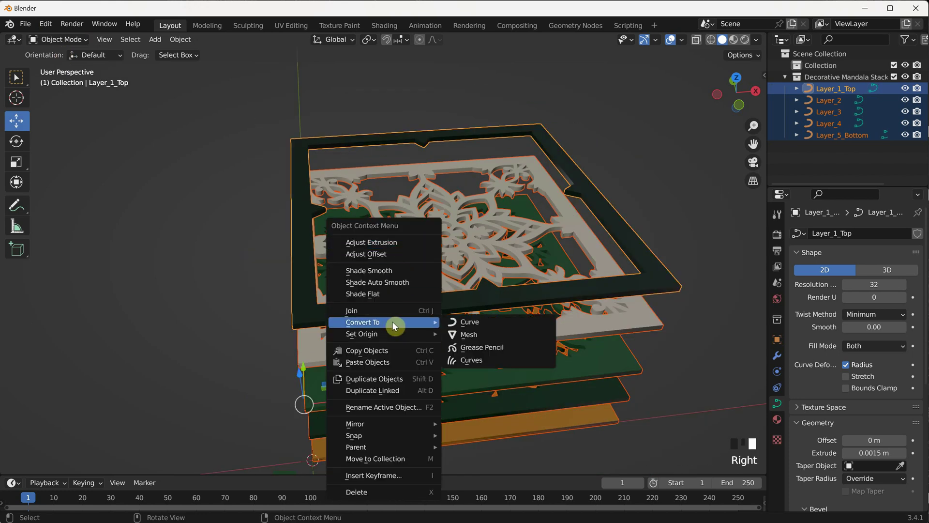
left_click(468, 337)
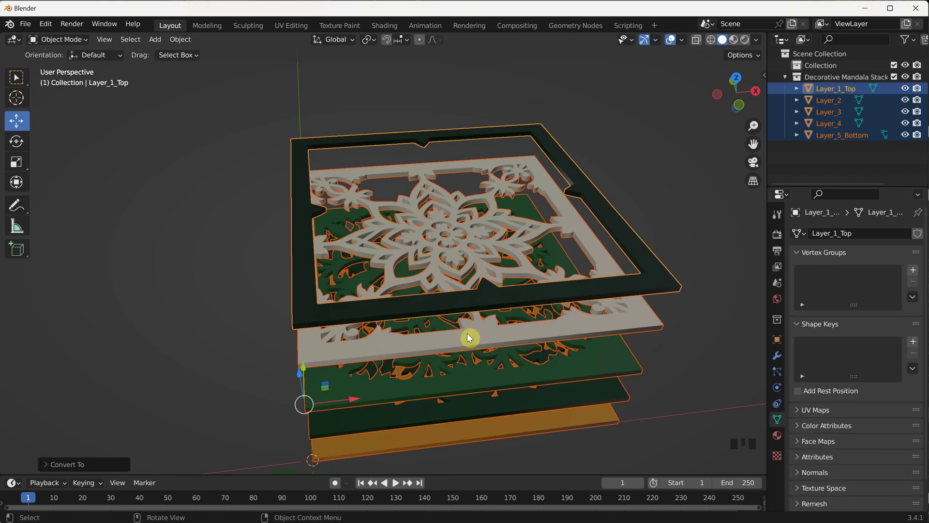
- In Edit Mode, select all geometry and apply Face > Beautify Faces to the meshes
left_click(72, 41)
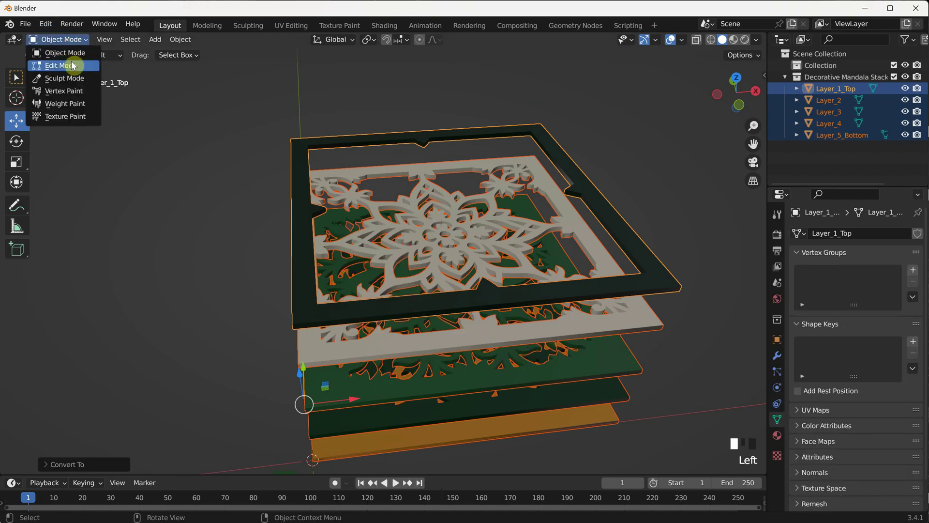
left_click(72, 65)
middle_click_drag(293, 225, 315, 255)
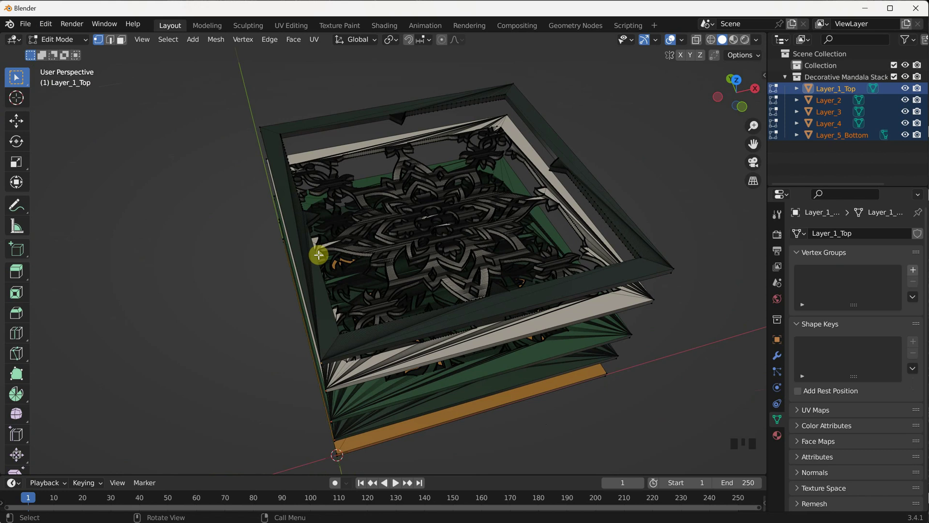
key("a")
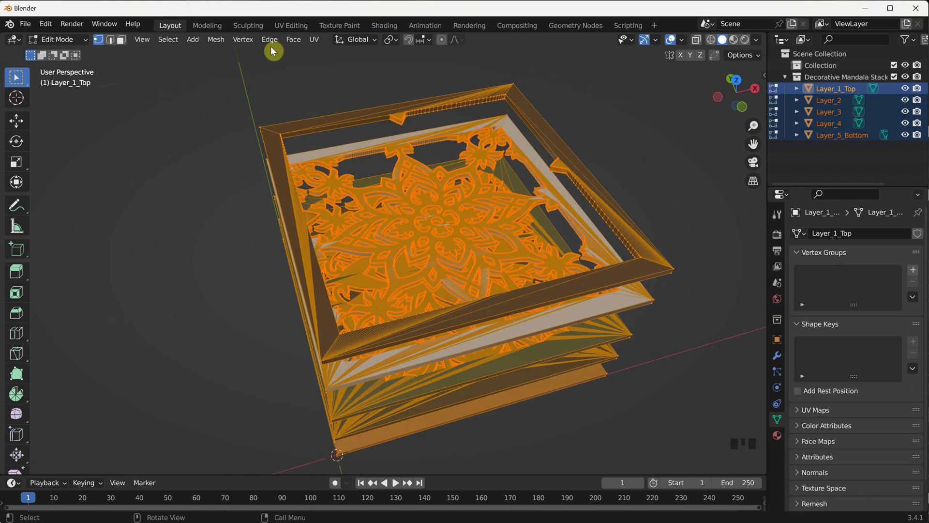
left_click(292, 40)
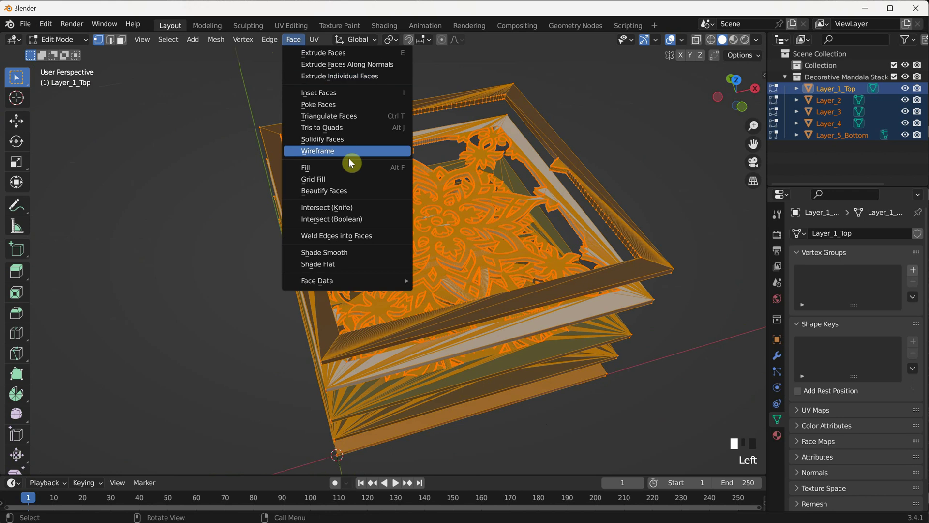
left_click(338, 192)
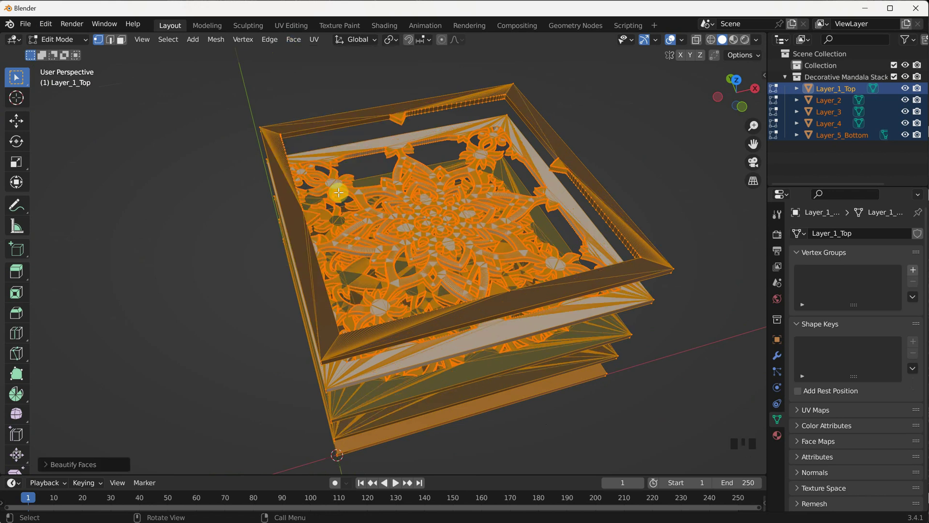
left_click(161, 206)
middle_click_drag(161, 206, 188, 189)
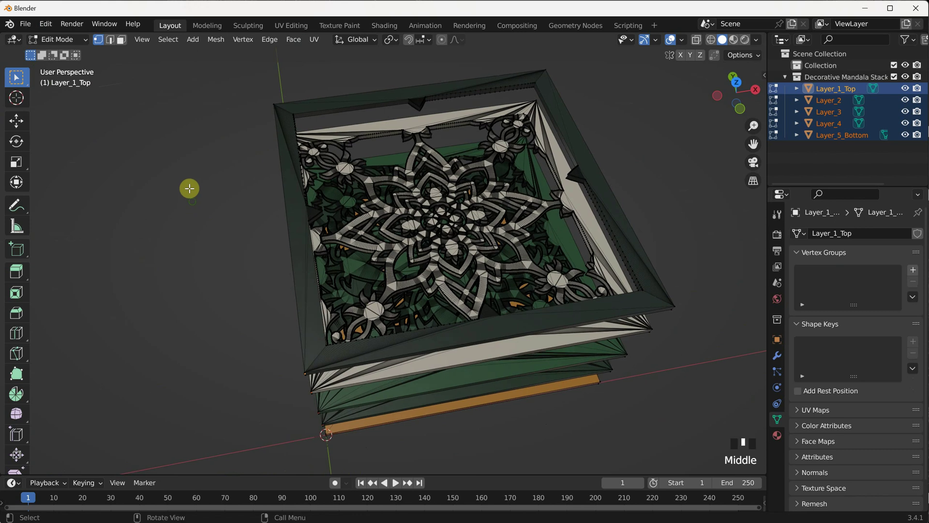
left_click(61, 40)
- Back in Object Mode, lower Layer_1_Top along Z and switch to front orthographic view
left_click(67, 53)
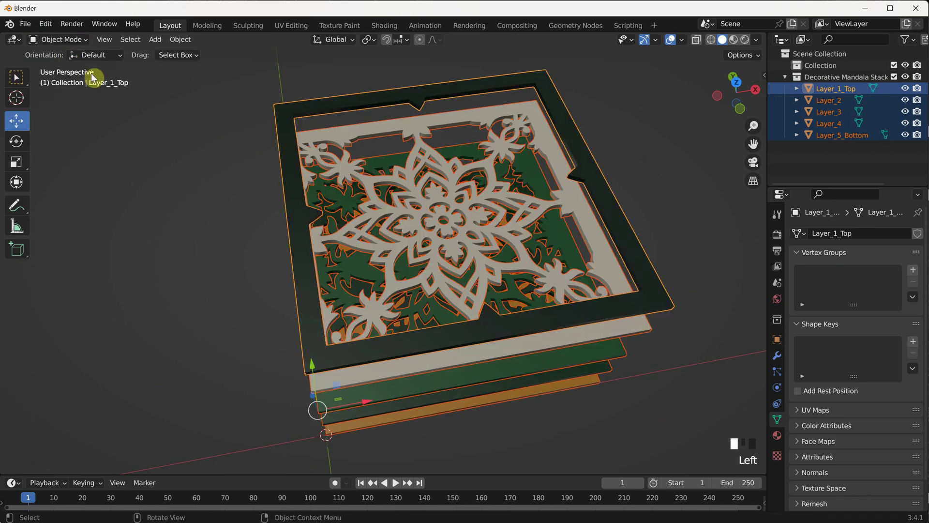
left_click(243, 255)
middle_click_drag(243, 256, 284, 223)
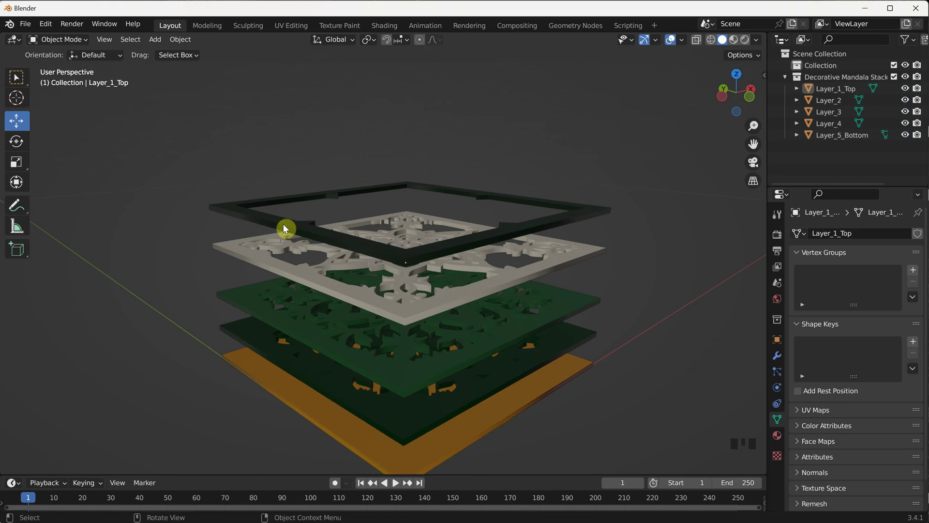
left_click(286, 226)
left_click_drag(420, 227, 413, 261)
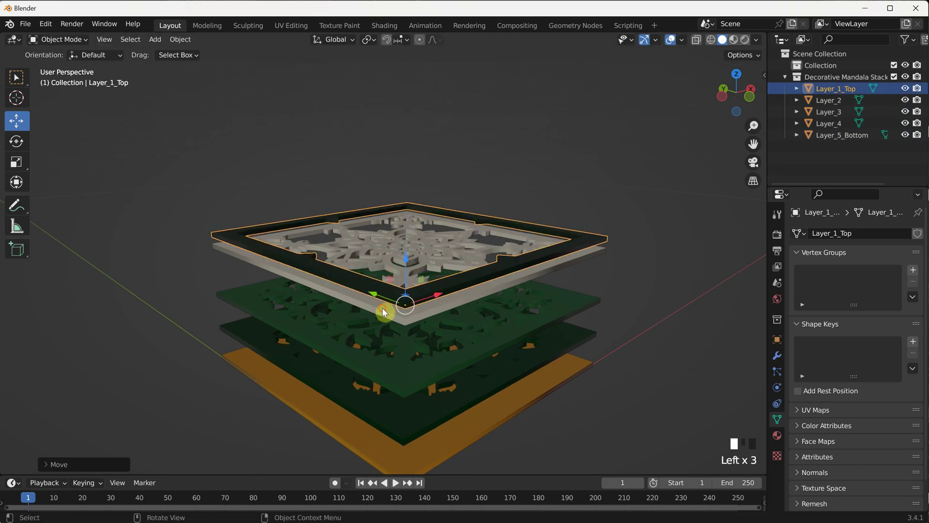
left_click(405, 289)
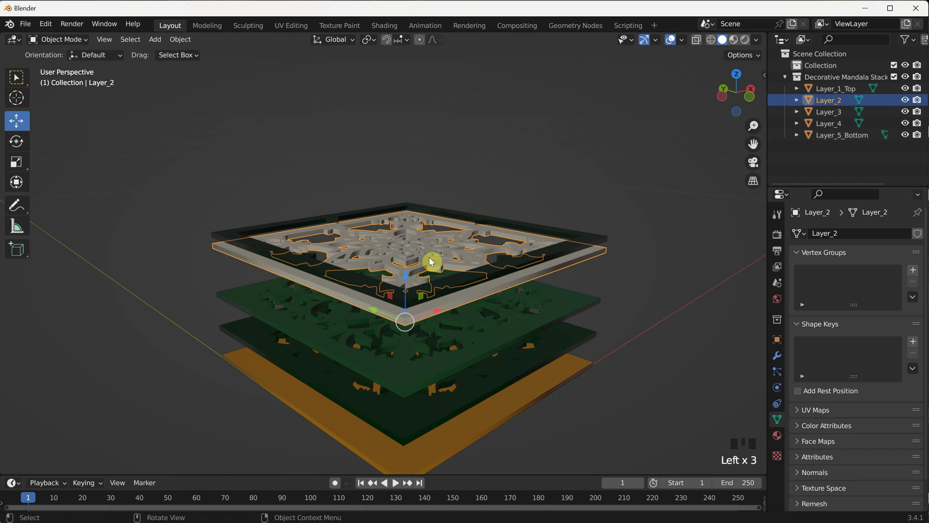
key("KP_1")
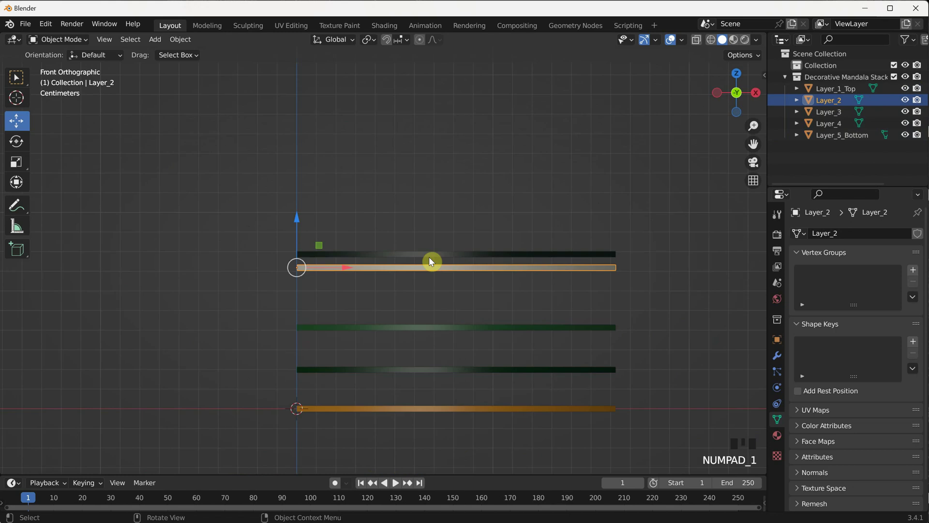
- Lower Layer_4, Layer_3, Layer_2 and Layer_1_Top along Z to close the gaps
left_click(400, 371)
left_click_drag(309, 329, 301, 347)
left_click(344, 332)
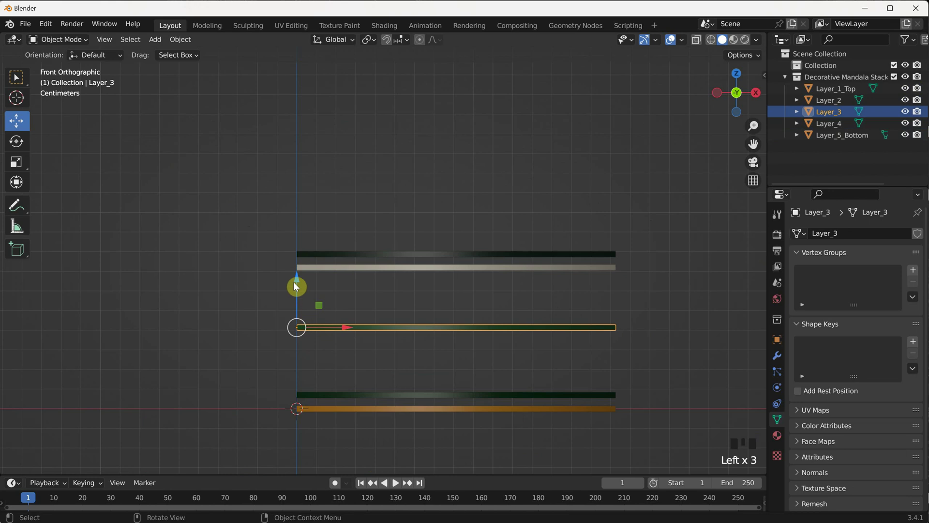
left_click_drag(297, 280, 315, 338)
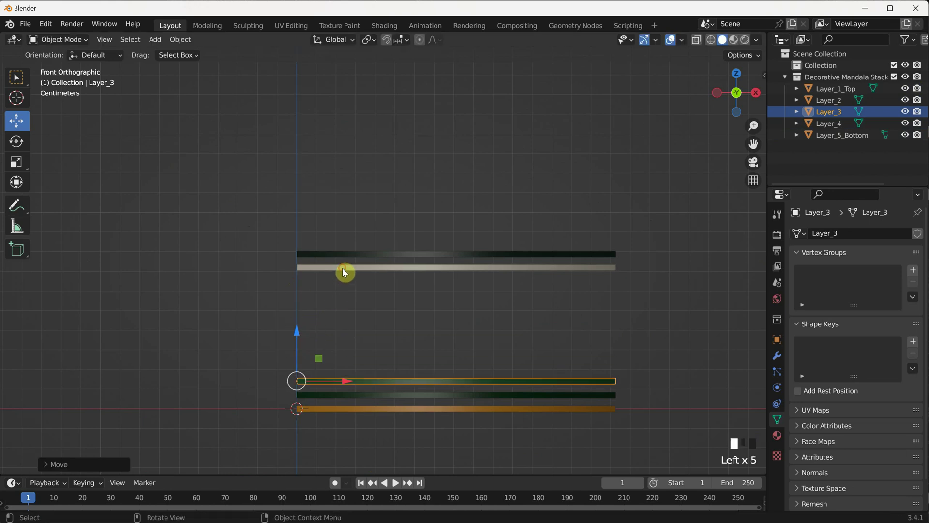
left_click(344, 272)
left_click_drag(298, 227, 318, 324)
left_click(352, 255)
left_click_drag(297, 204, 326, 313)
left_click(405, 261)
mouse_move(405, 261)
middle_mouse_down()
mouse_move(432, 356)
mouse_move(473, 271)
mouse_move(407, 269)
mouse_move(415, 266)
middle_mouse_up()
scroll(423, 183, "down", 2)
scroll(423, 183, "up", 1)
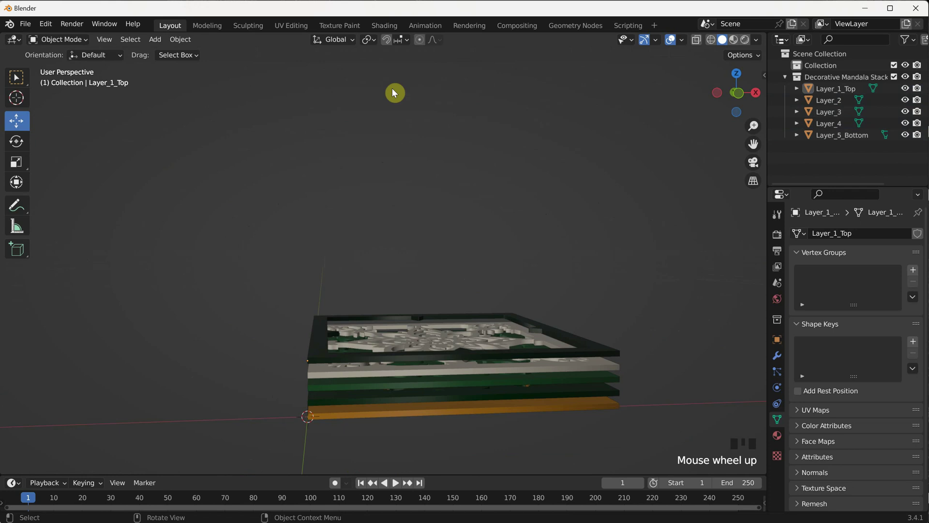
- Turn on snapping with Face Project as the snap target
left_click(388, 42)
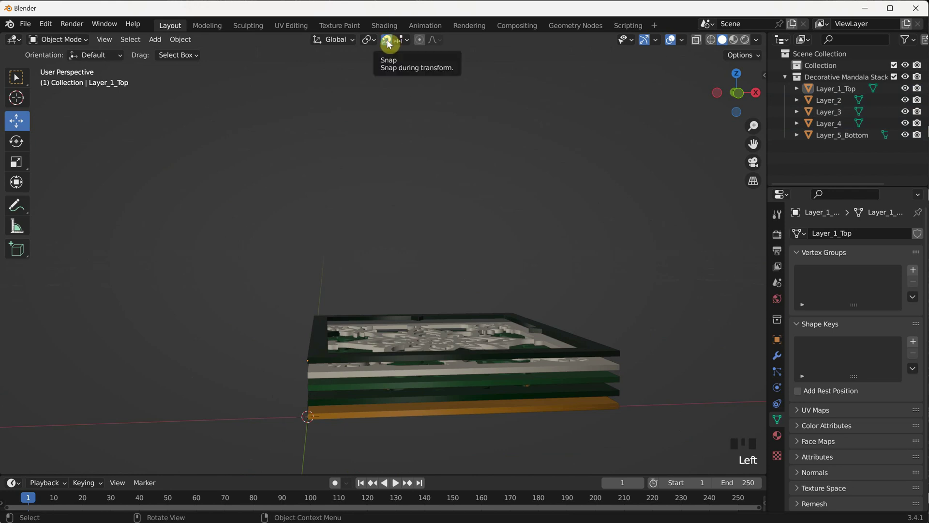
left_click(406, 41)
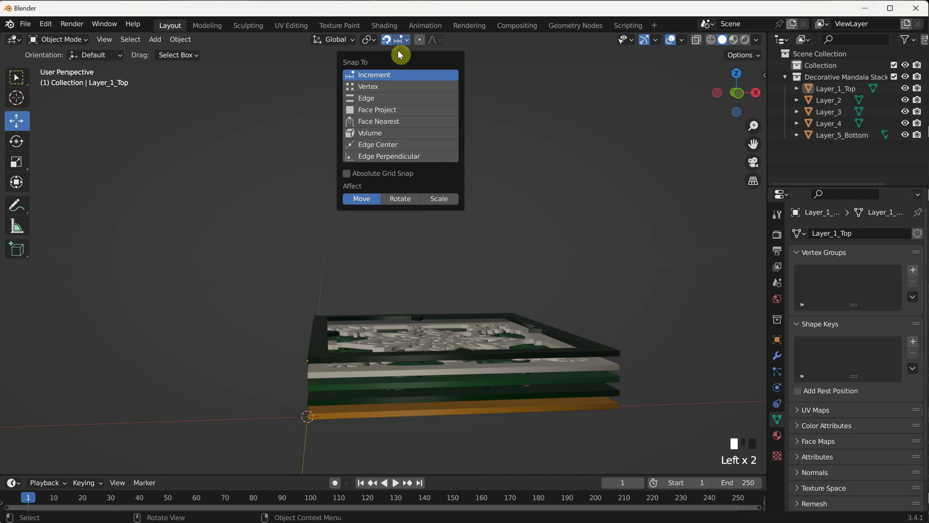
left_click(377, 110)
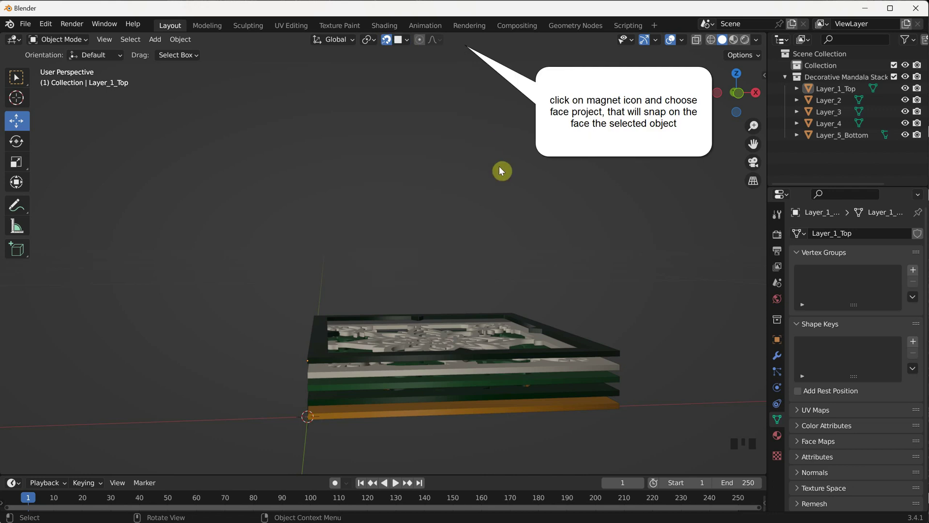
scroll(448, 231, "up", 2)
middle_click_drag(448, 231, 425, 176)
scroll(385, 237, "up", 4)
- Snap Layer_4, Layer_3, Layer_2 and Layer_1_Top down onto the layer below, then disable snapping
left_click(375, 268)
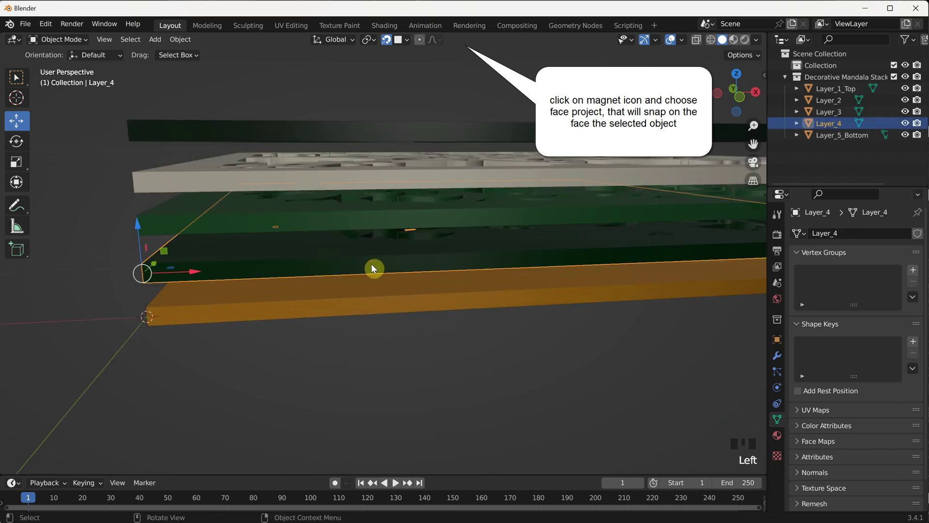
left_click_drag(140, 229, 184, 300)
left_click(162, 225)
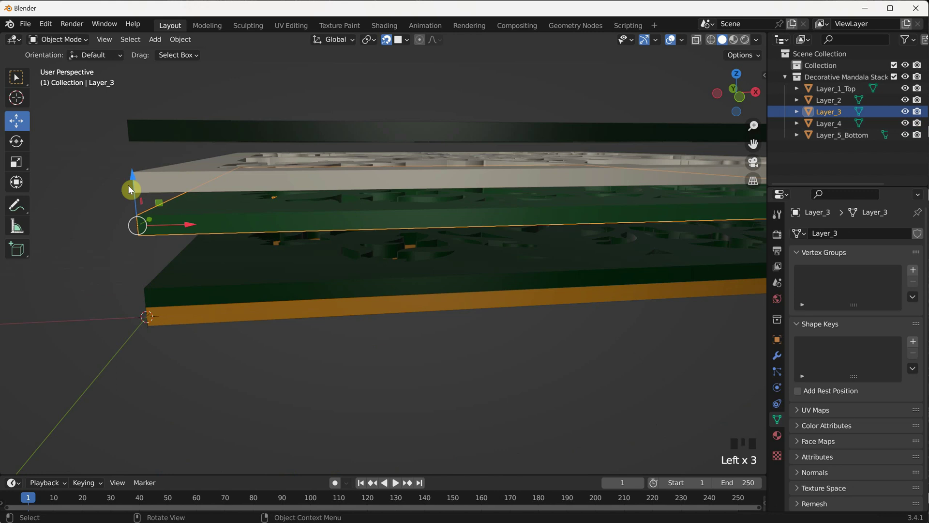
left_click_drag(130, 188, 201, 271)
left_click(179, 187)
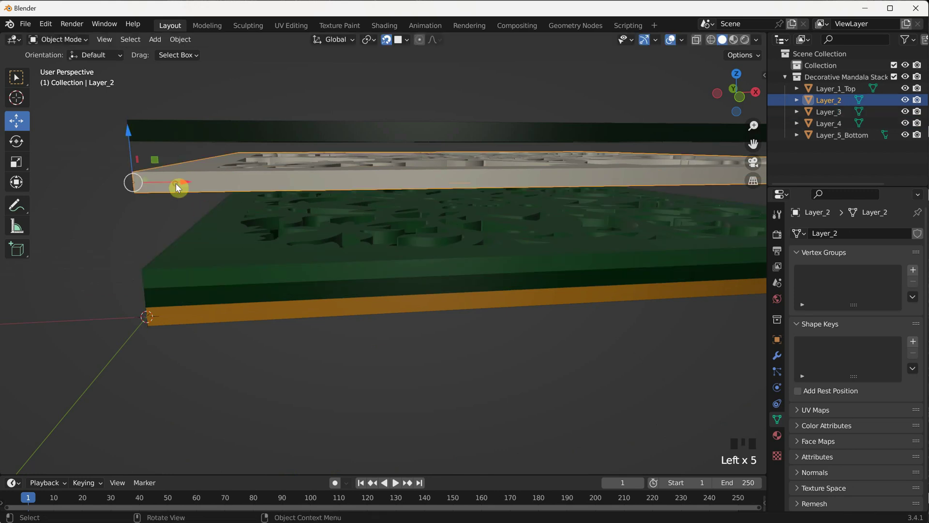
left_click_drag(133, 140, 204, 257)
left_click(174, 131)
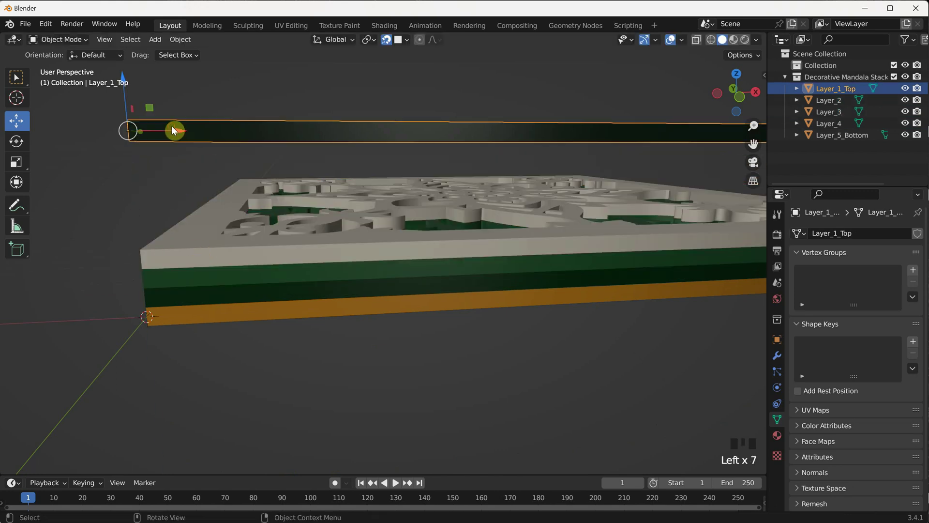
left_click_drag(126, 75, 194, 215)
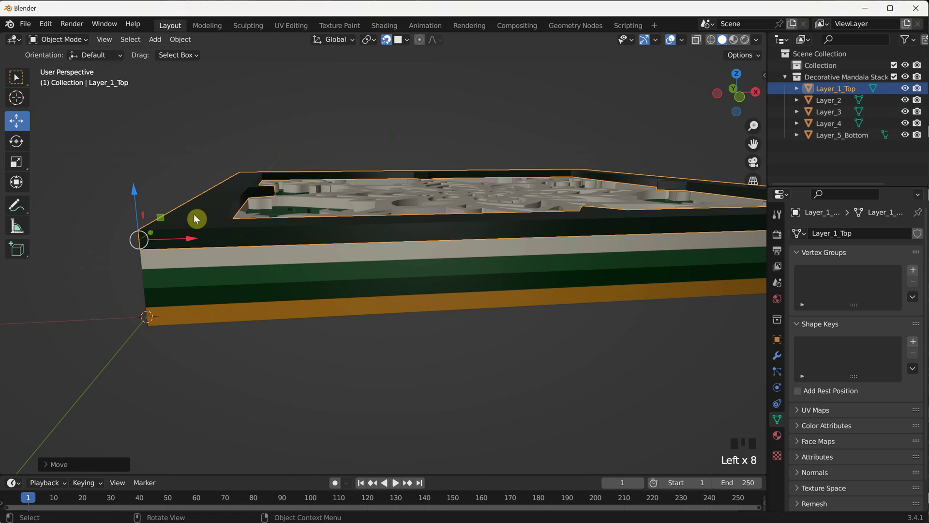
left_click(386, 40)
left_click(392, 140)
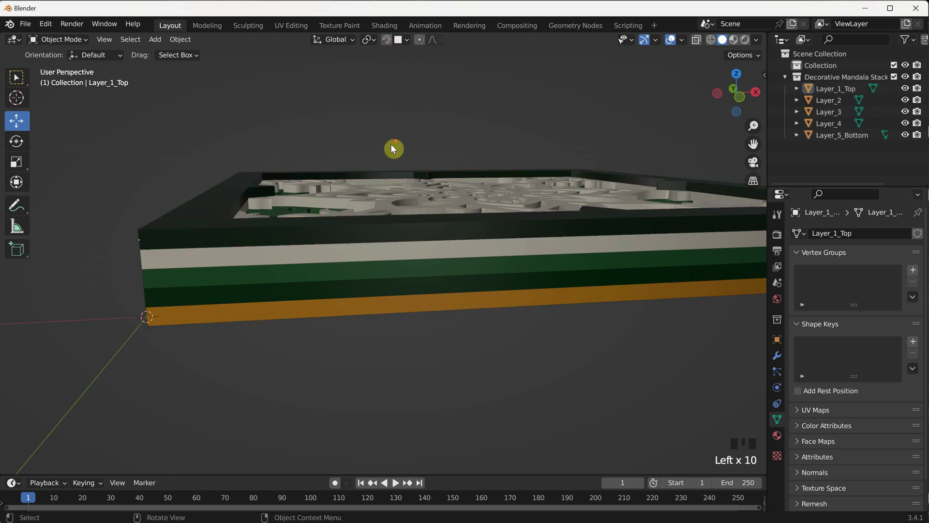
scroll(392, 142, "down", 5)
middle_click_drag(391, 137, 417, 201)
left_click(434, 194)
- Orbit to a straight-on view of the mandala, frame Layer_2, then view the stack from a low angle
scroll(504, 208, "up", 3)
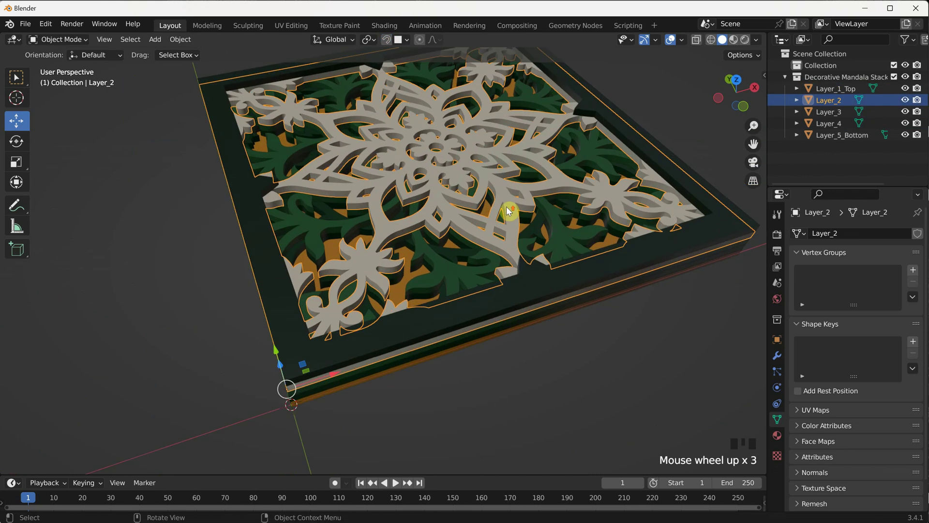
scroll(495, 187, "down", 1)
middle_click_drag(495, 187, 474, 264)
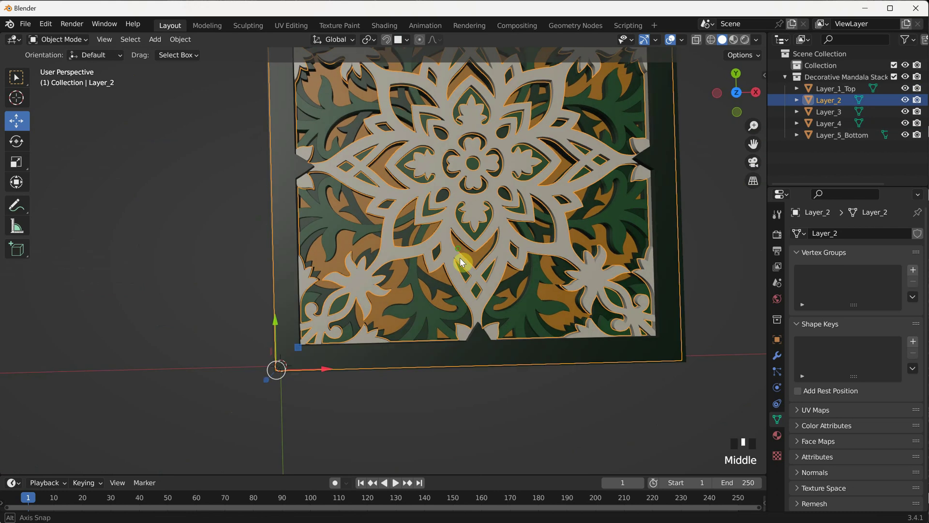
key("KP_Decimal")
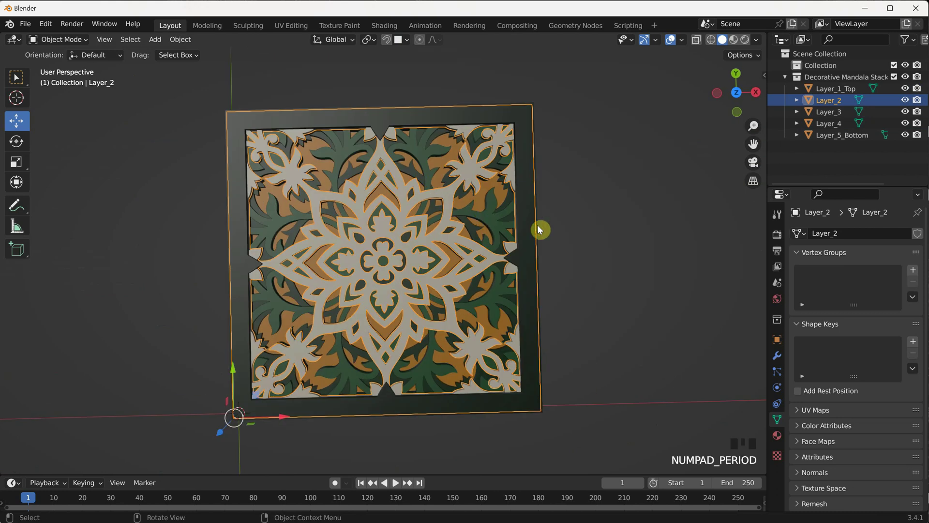
middle_click_drag(439, 295, 460, 311)
left_click(616, 313)
- Tilt the view, select and frame Layer_1_Top, then bring up the File menu
scroll(605, 319, "up", 2)
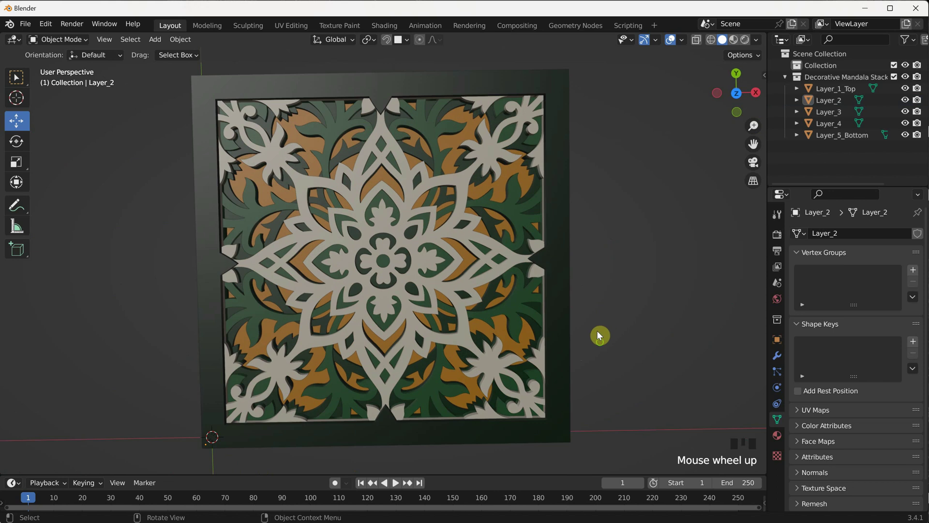
middle_click_drag(597, 330, 611, 290)
left_click(577, 417)
key("KP_Decimal")
scroll(550, 328, "up", 3)
scroll(562, 243, "down", 2)
left_click(25, 24)
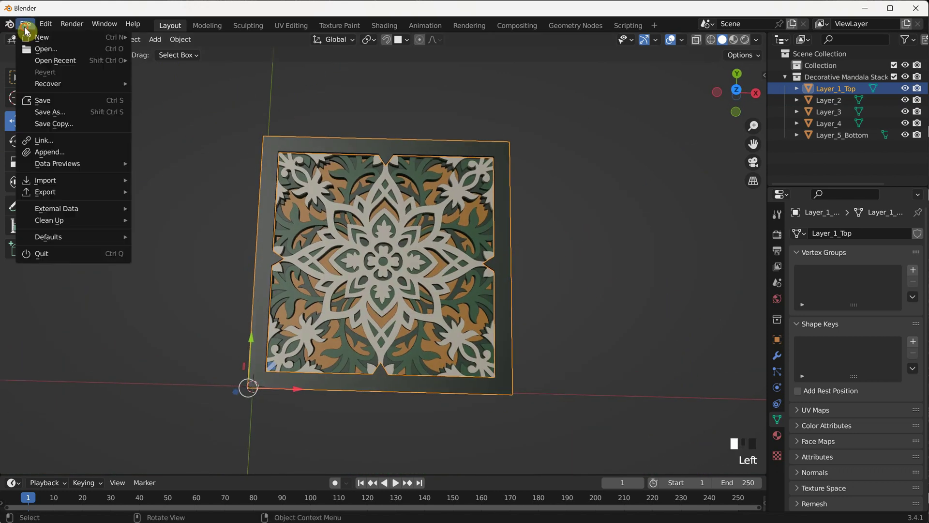
- Save As, replacing untitled.blend with the name DecorativeMandala1
left_click(63, 109)
left_click(419, 441)
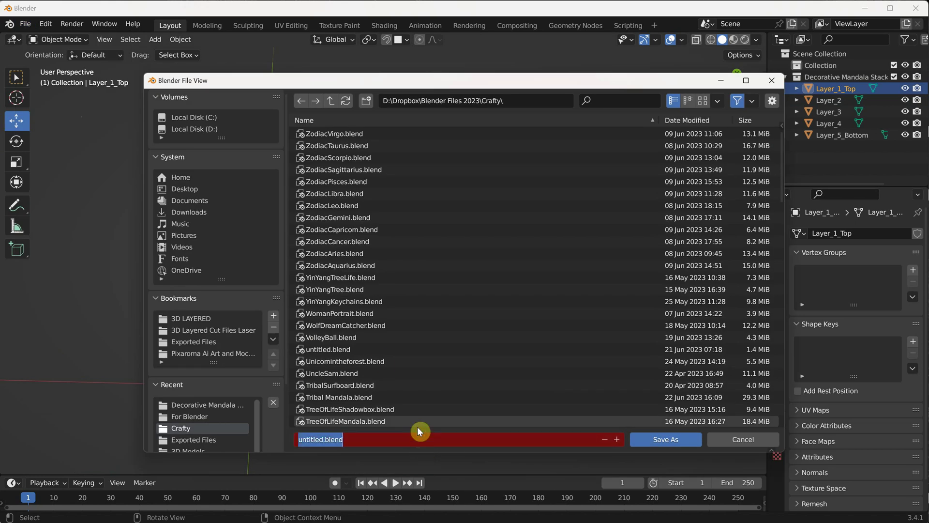
type("DecorativeM")
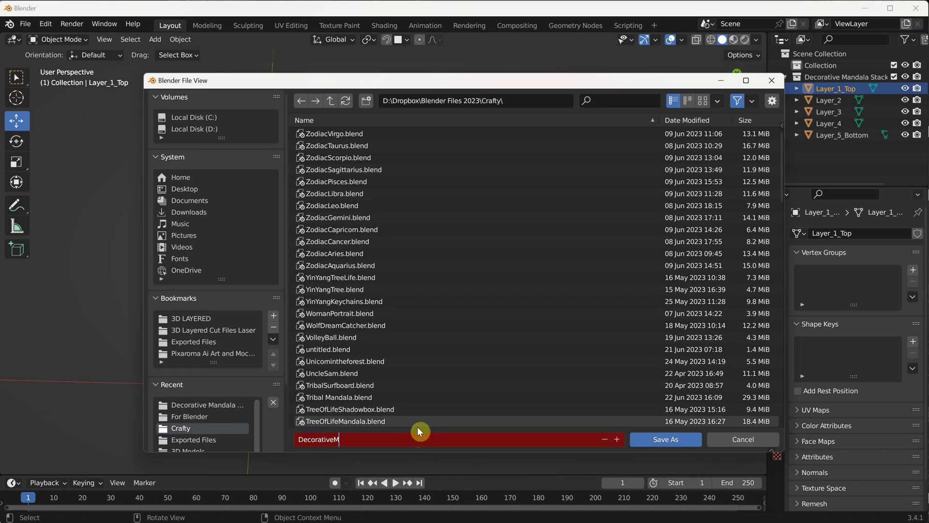
type("andala1")
key("Return")
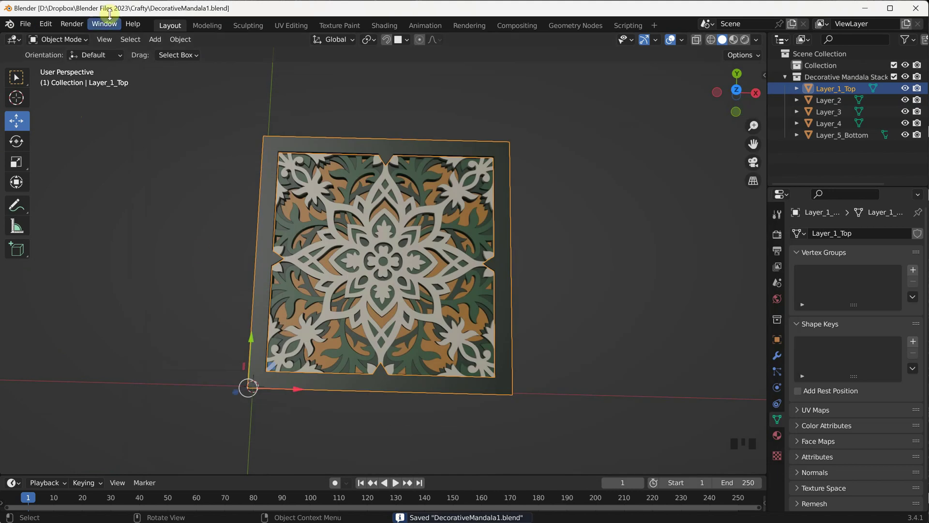
- Export the scene via File > Export > Collada to DecorativeMandala1.dae in the Crafty folder
left_click(25, 24)
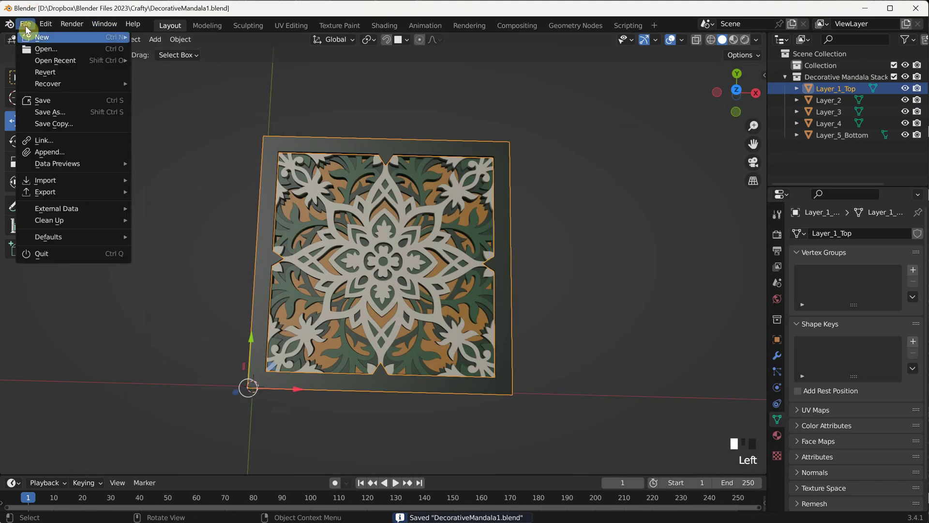
mouse_move(83, 192)
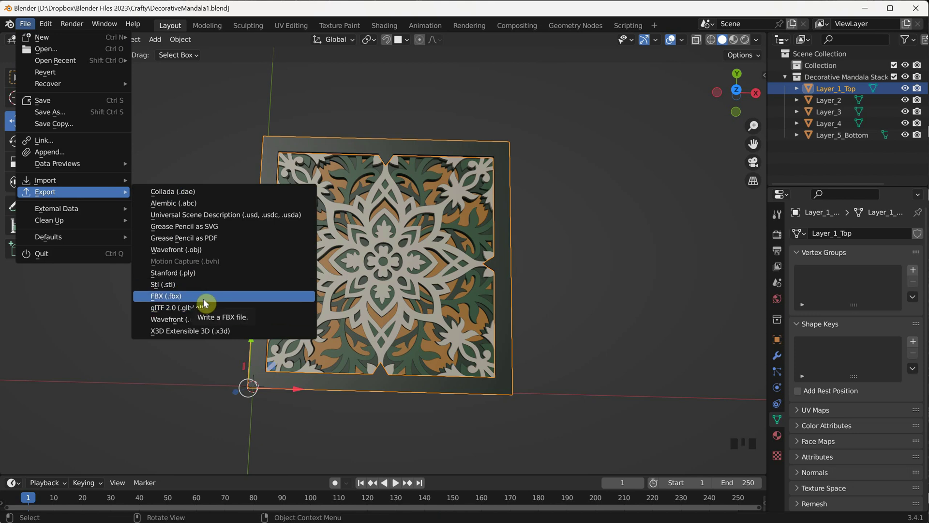
left_click(182, 192)
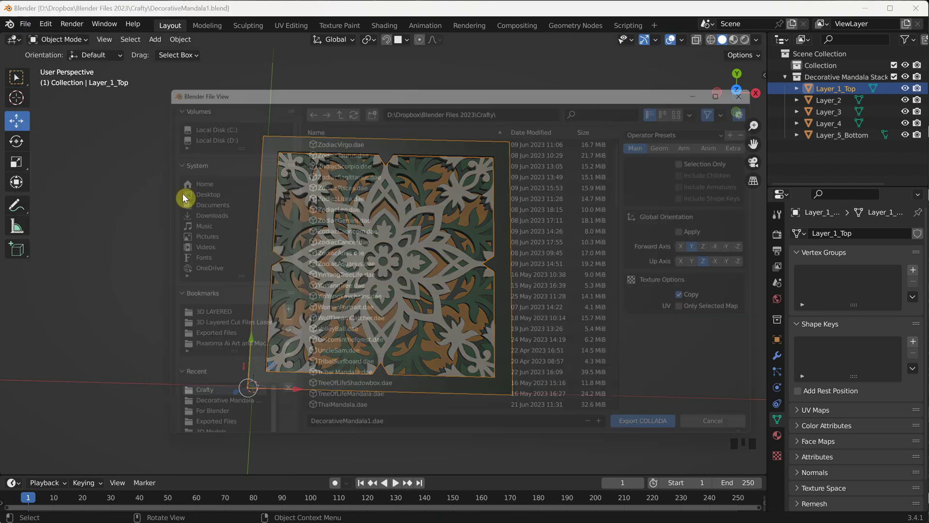
left_click(678, 440)
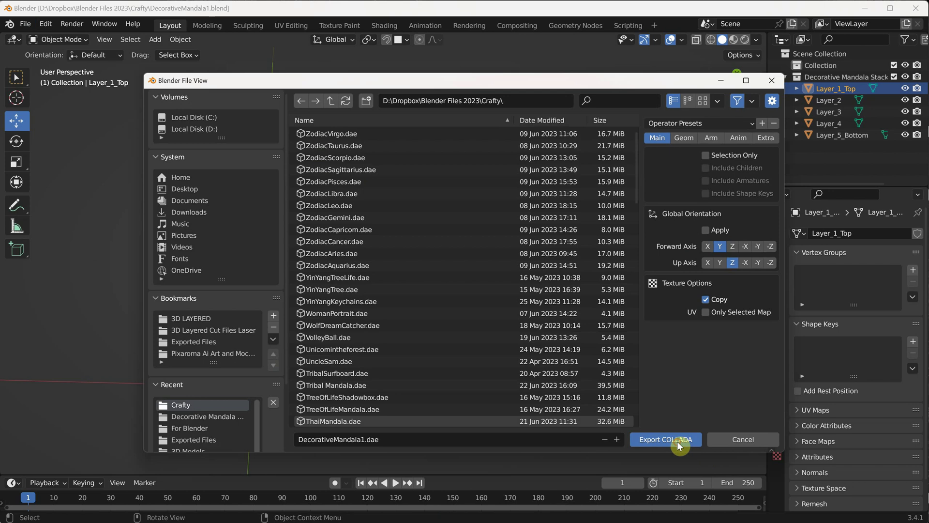